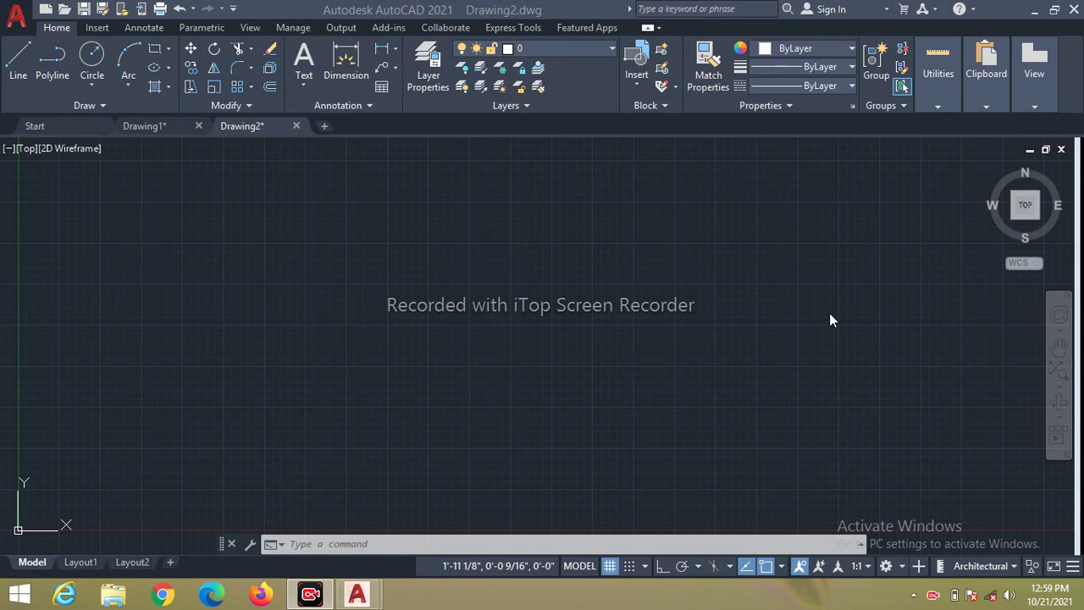
- In Layer Properties, add a layer named 'walls' with red colour index 10
left_click(431, 66)
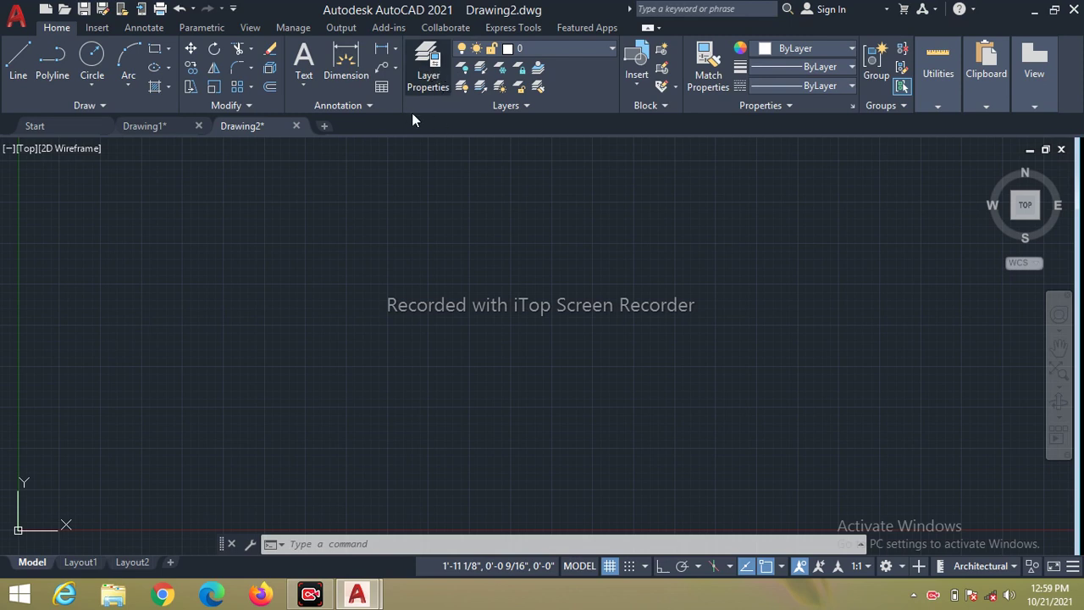
left_click(420, 61)
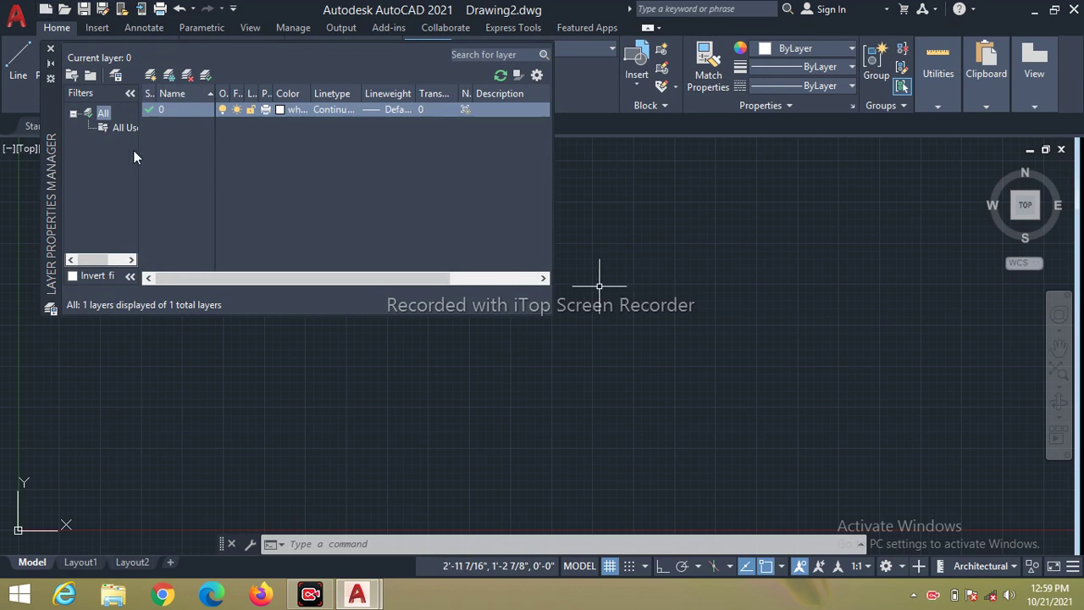
right_click(154, 159)
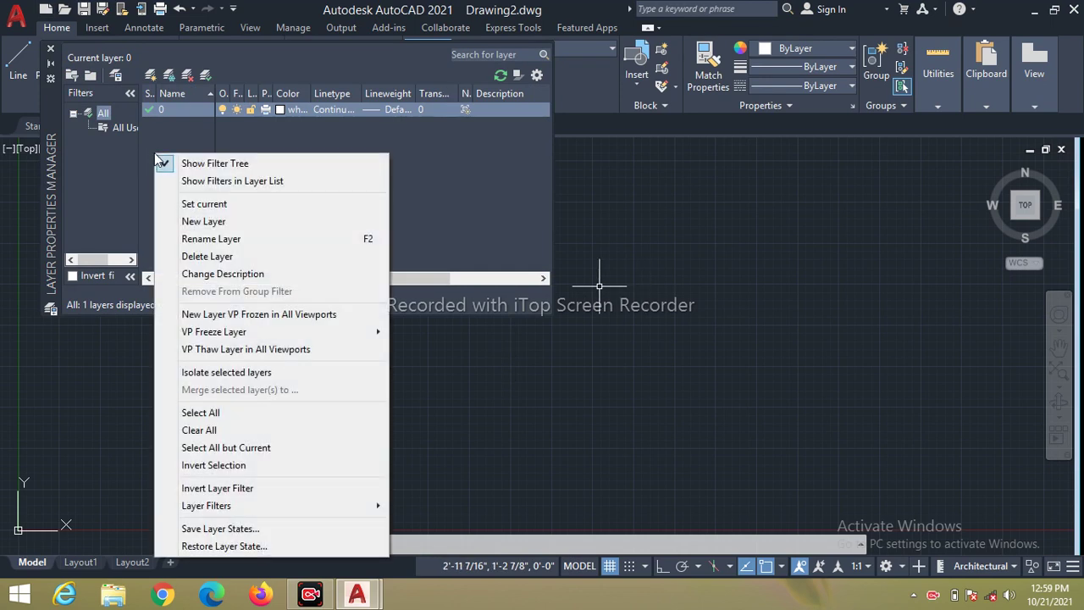
left_click(241, 223)
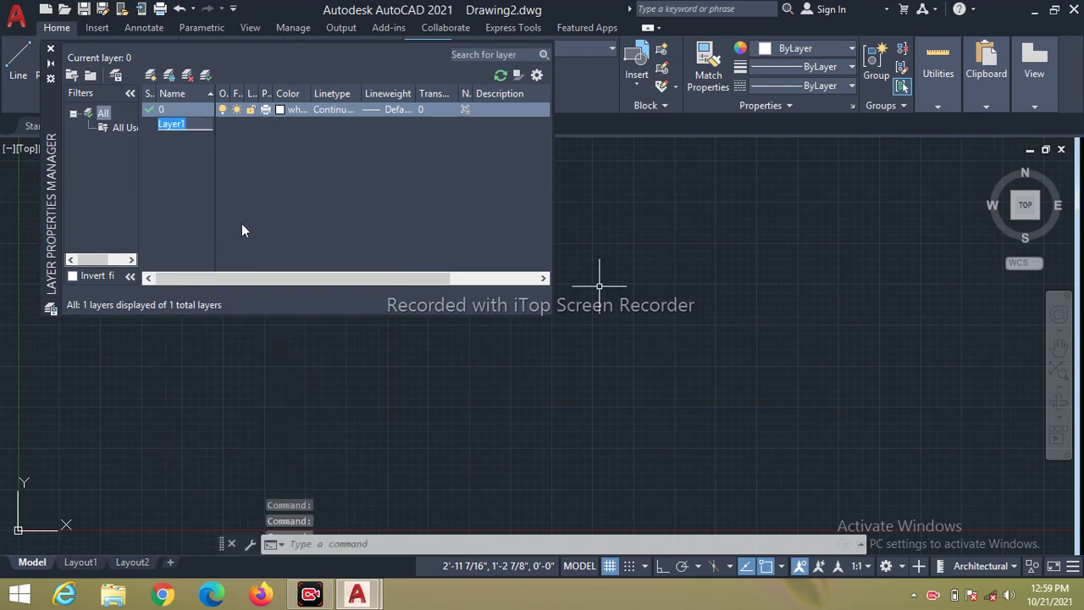
key("BackSpace")
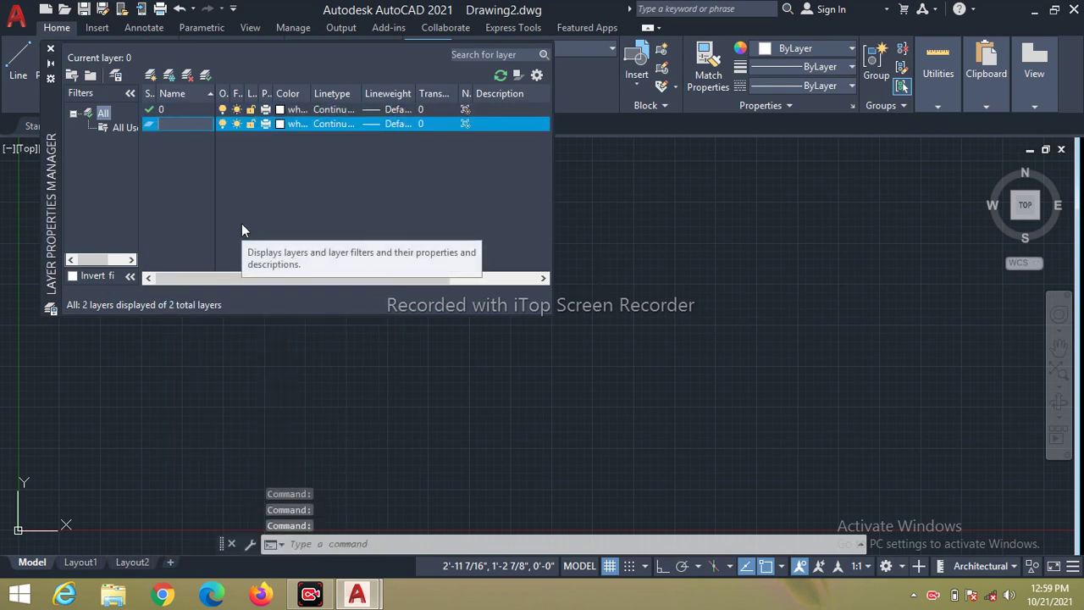
type("wall")
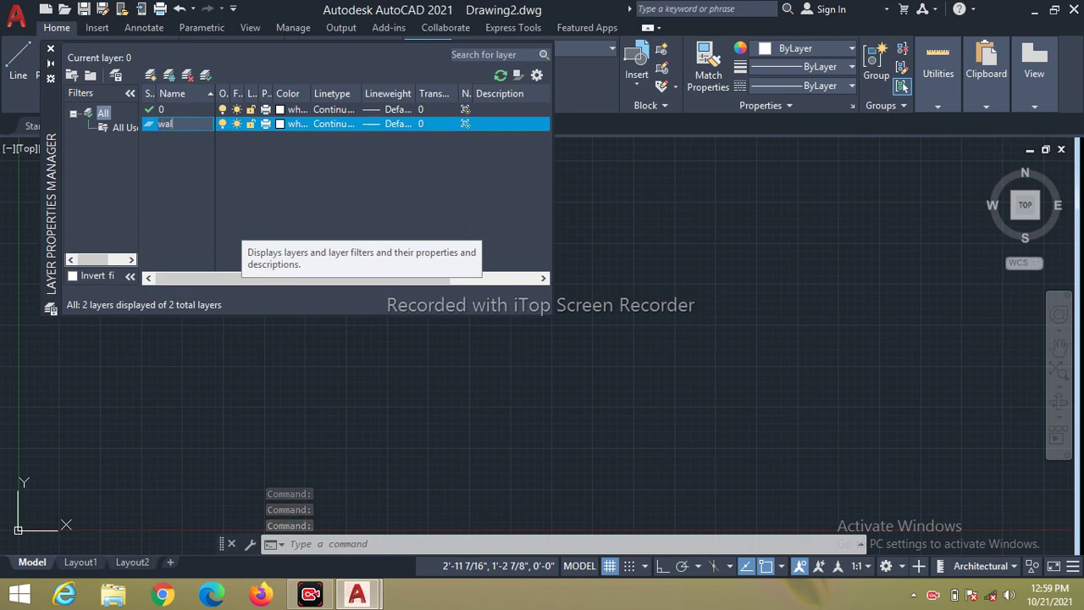
type("s")
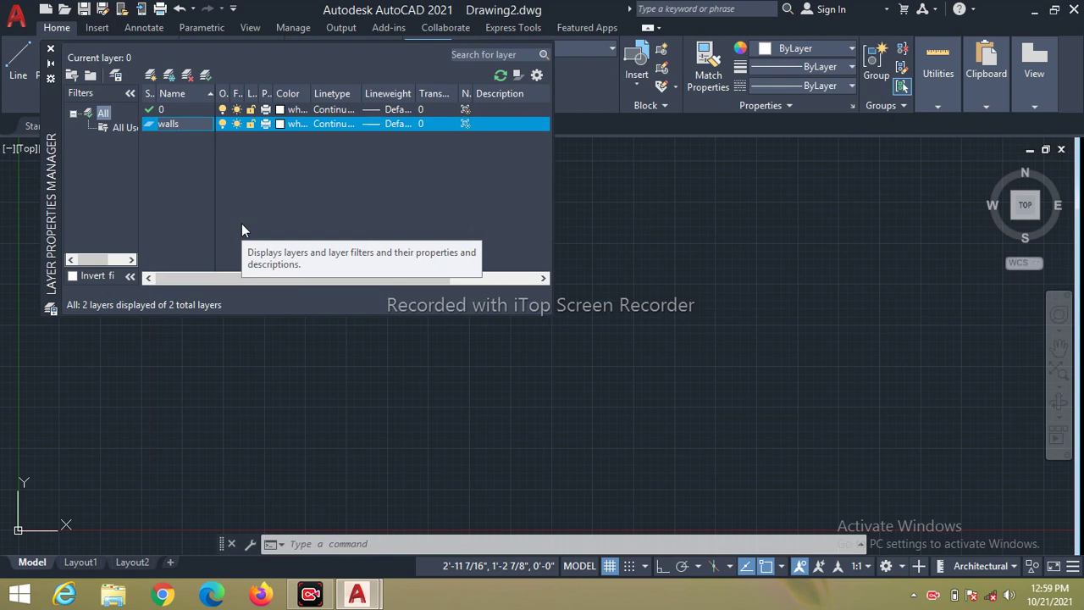
key("Return")
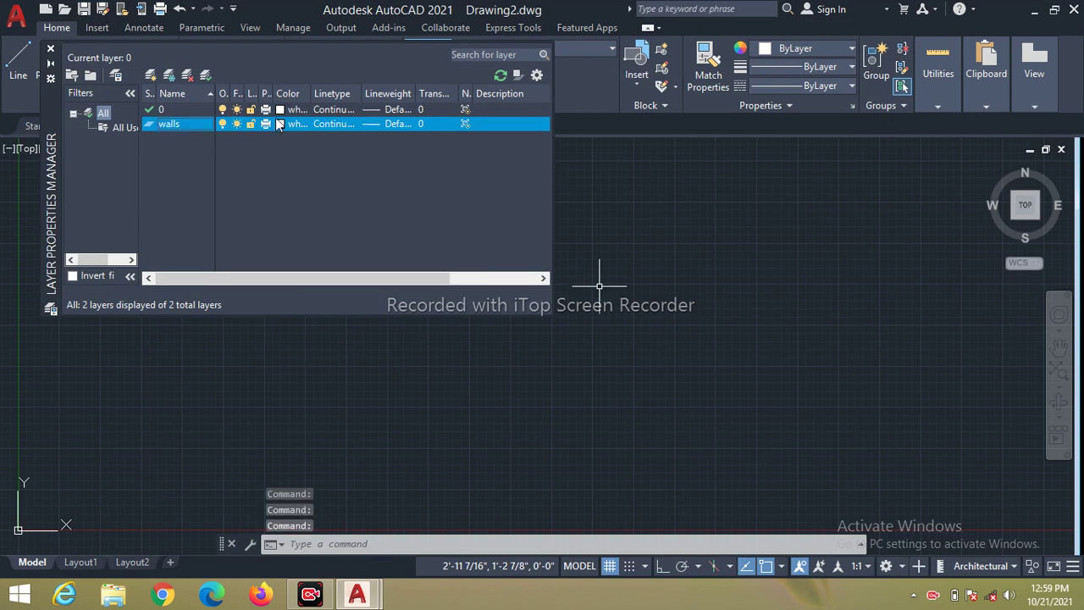
left_click(282, 127)
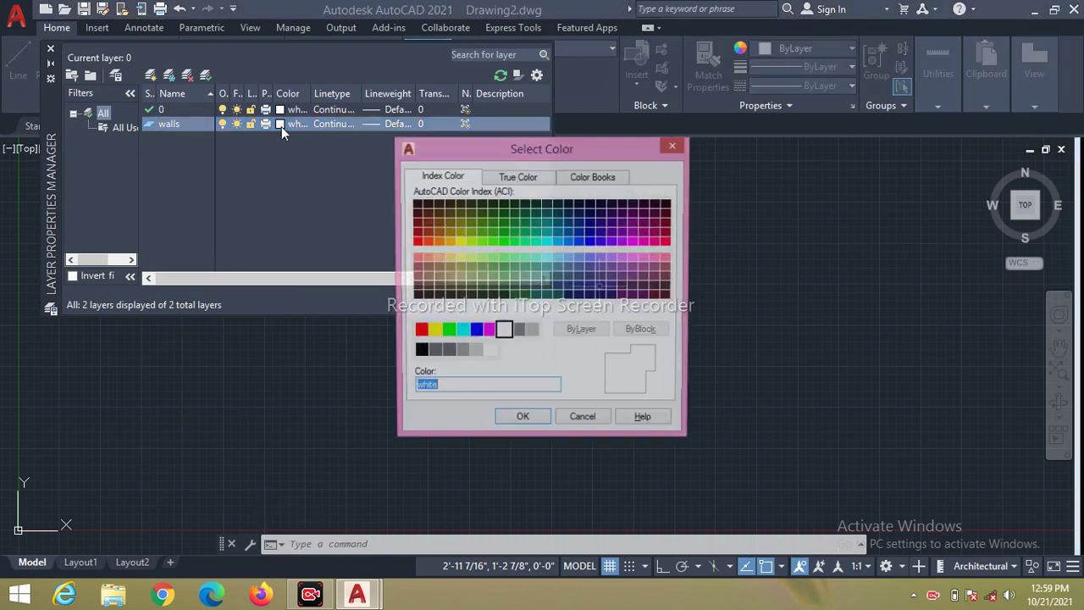
left_click(416, 243)
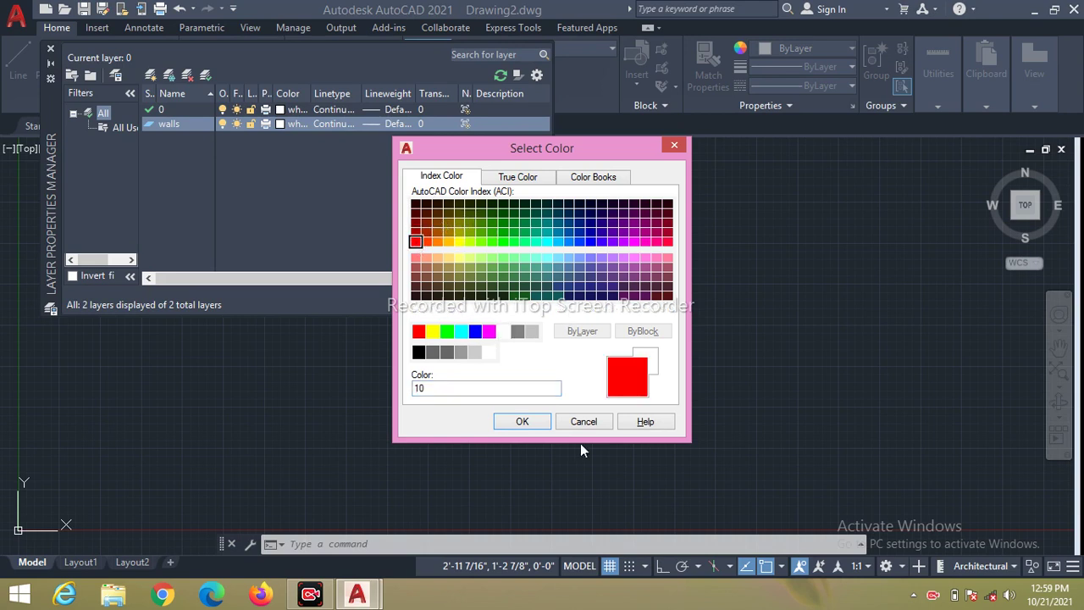
left_click(520, 424)
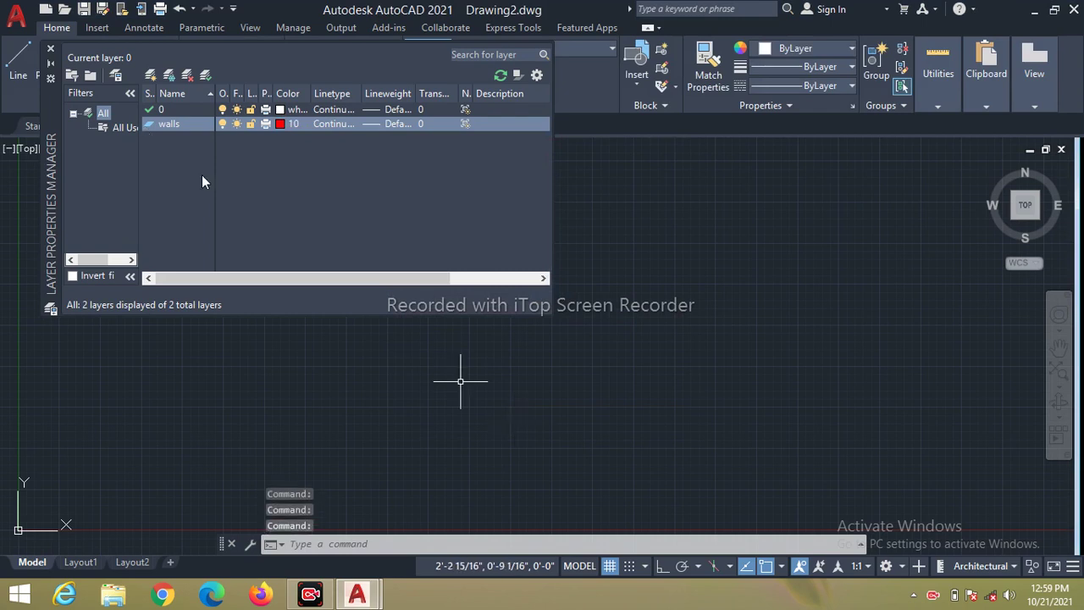
right_click(202, 182)
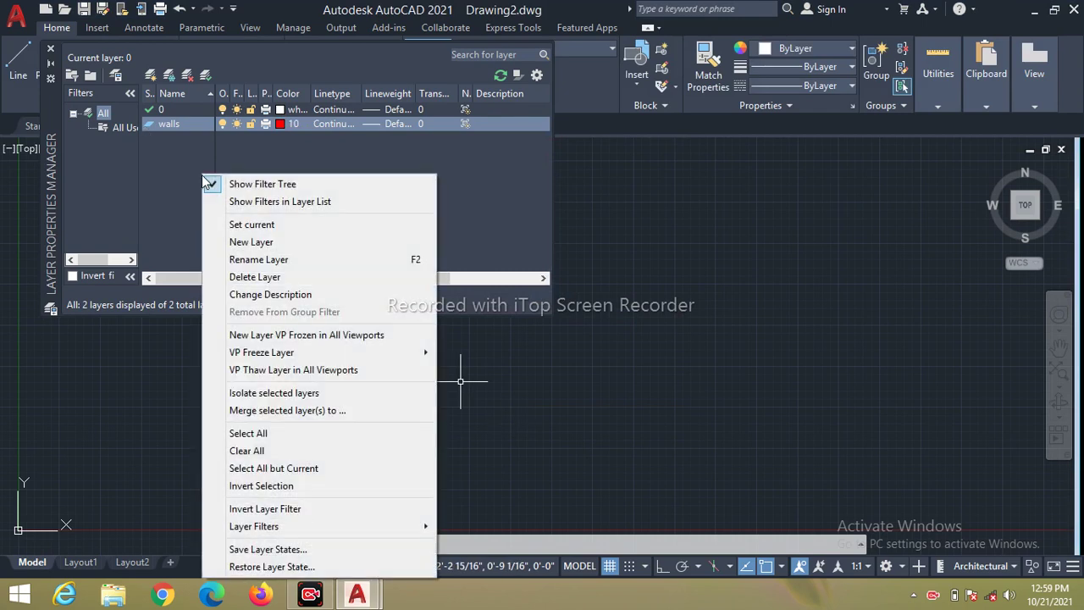
- Add a layer named 'window' with yellow colour index 50
left_click(251, 242)
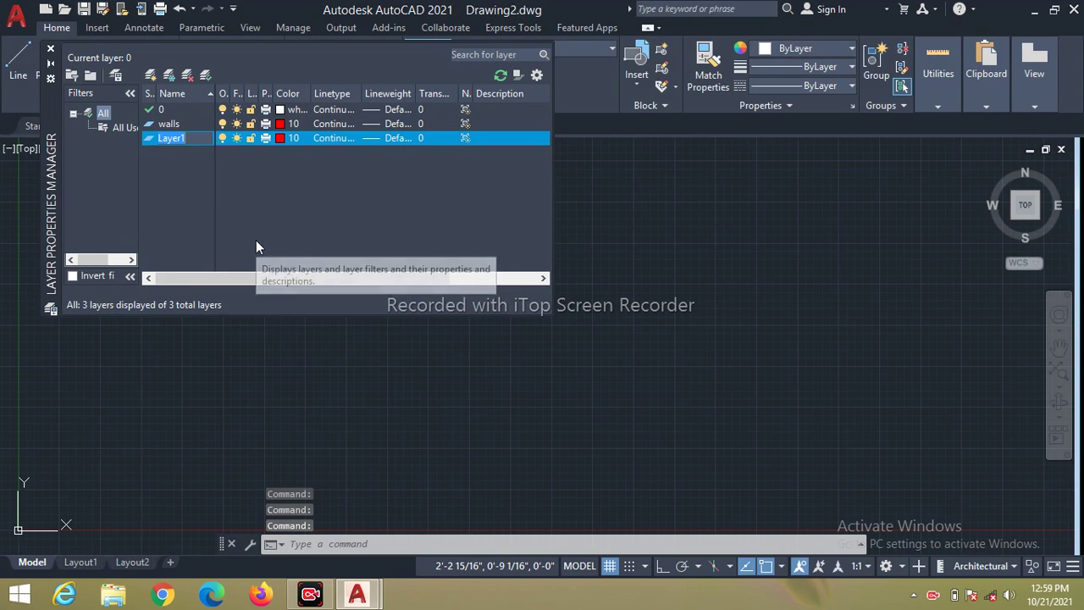
type("wi")
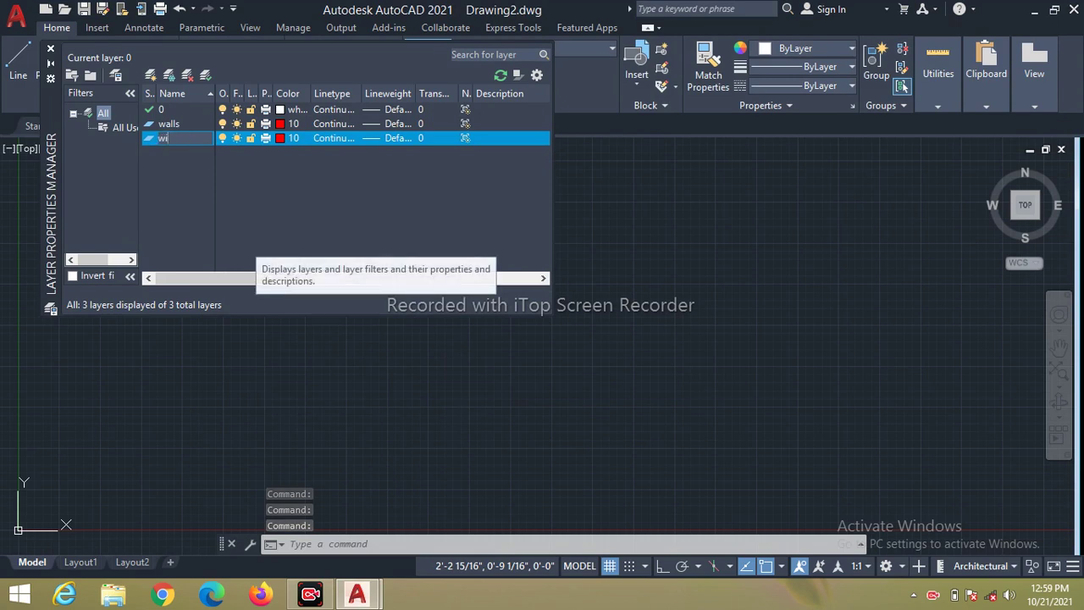
type("ndow")
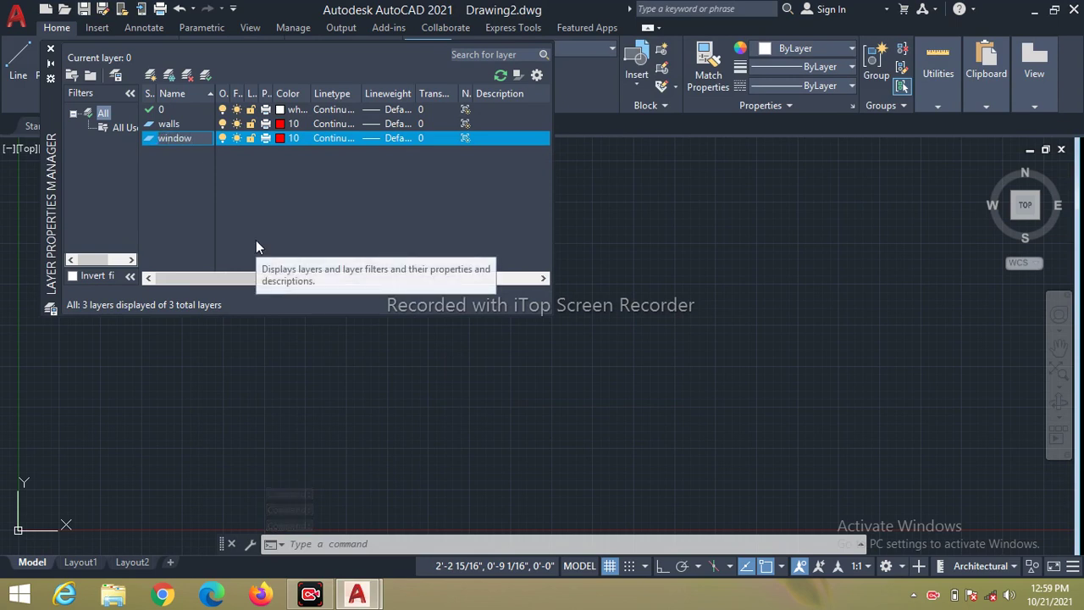
key("Return")
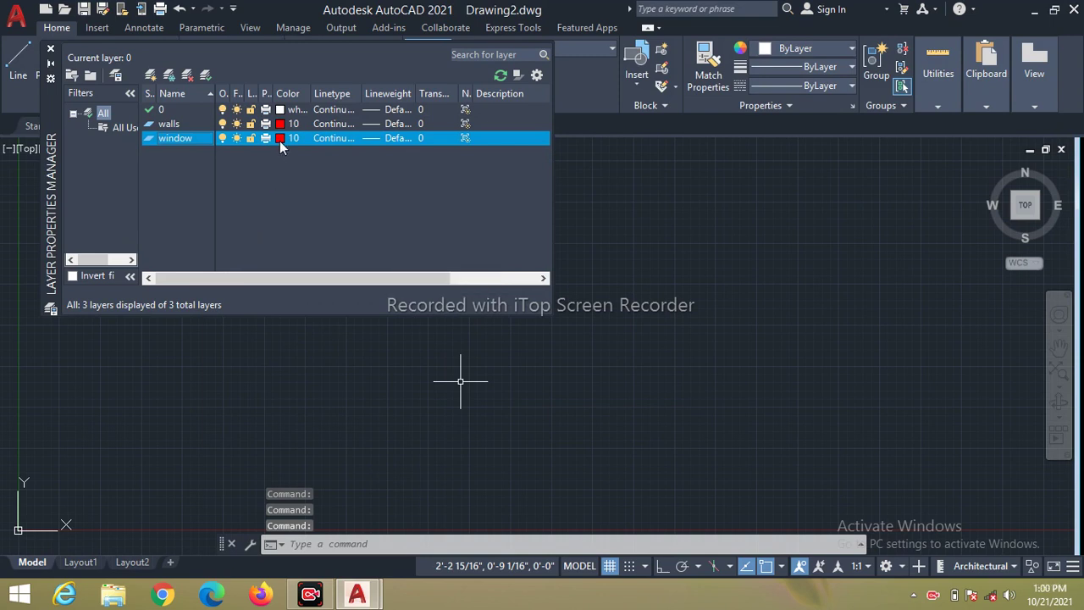
left_click(281, 138)
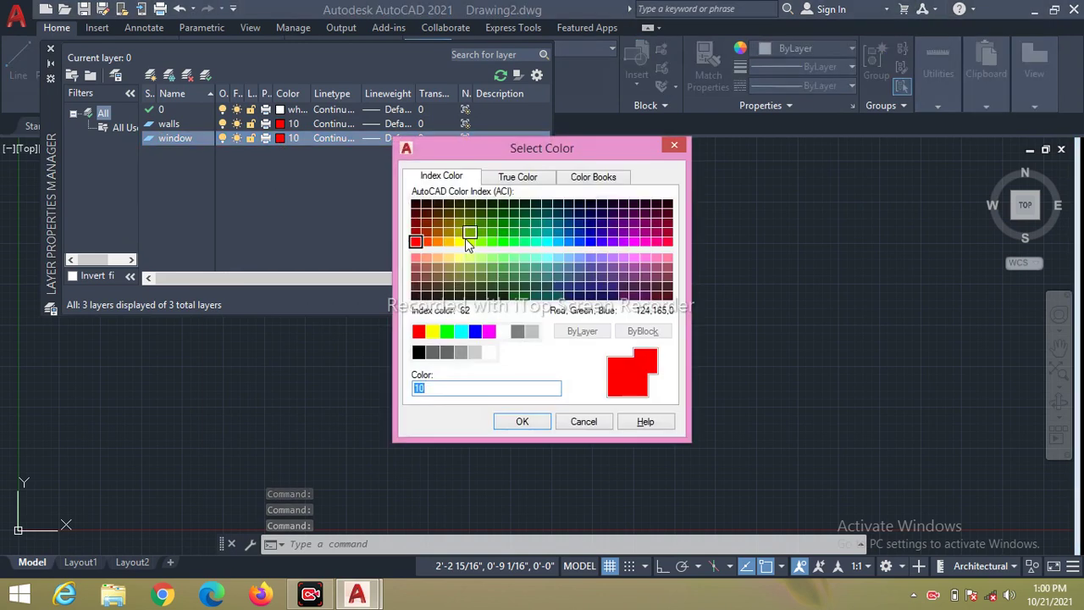
left_click(459, 242)
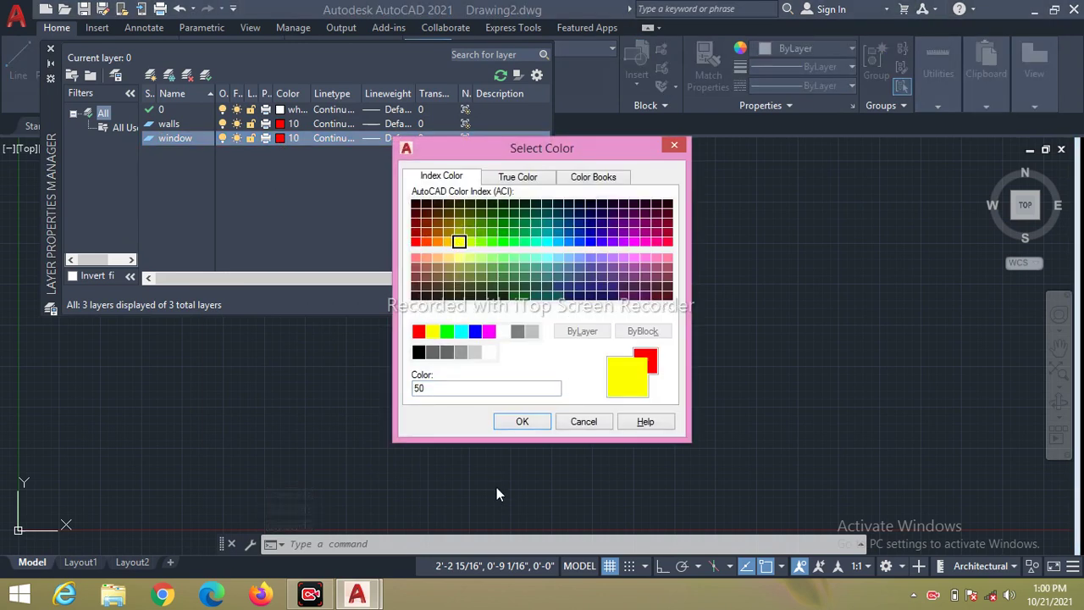
left_click(523, 421)
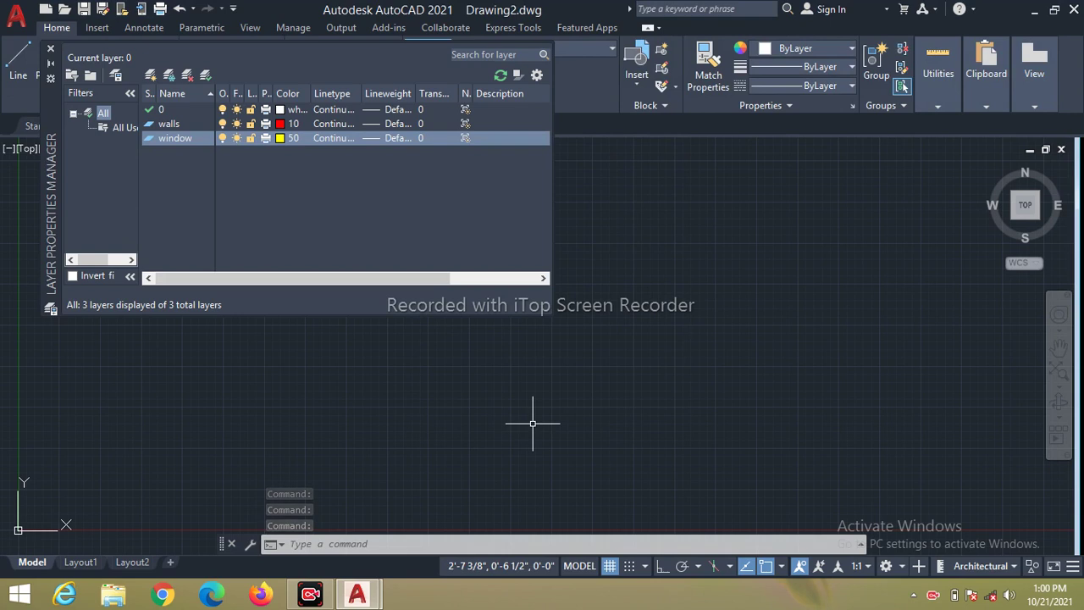
- Make window, then walls, current, and finally restore layer 0 as current
left_click(147, 140)
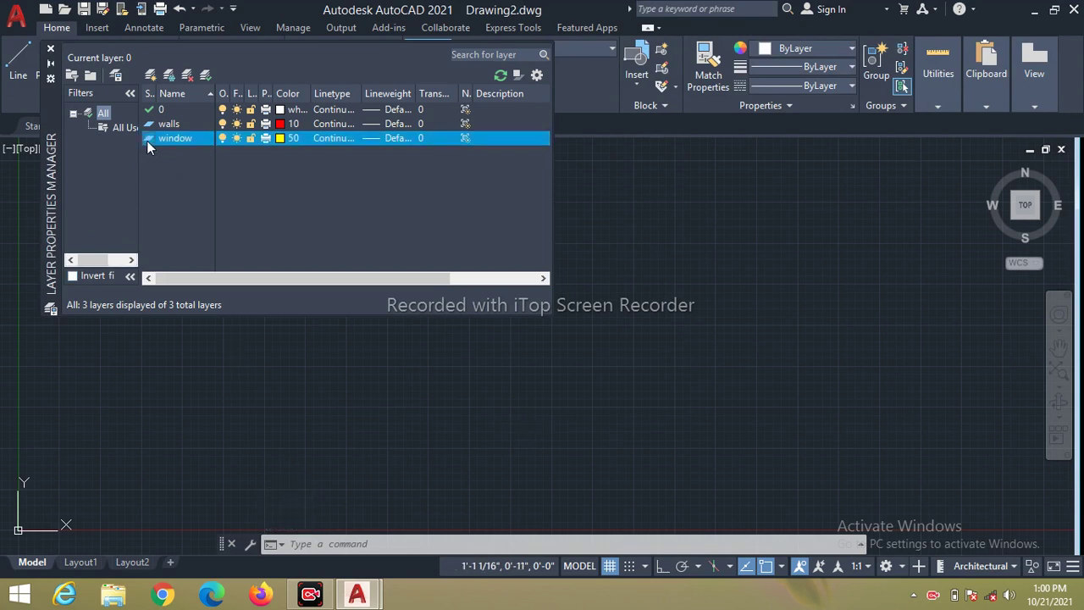
double_click(147, 141)
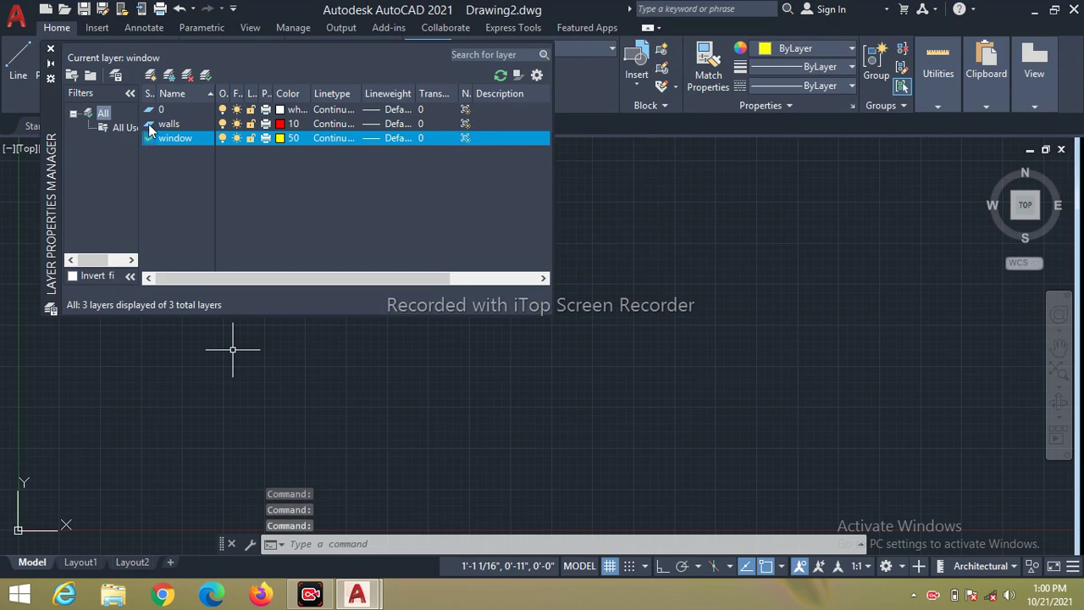
double_click(150, 125)
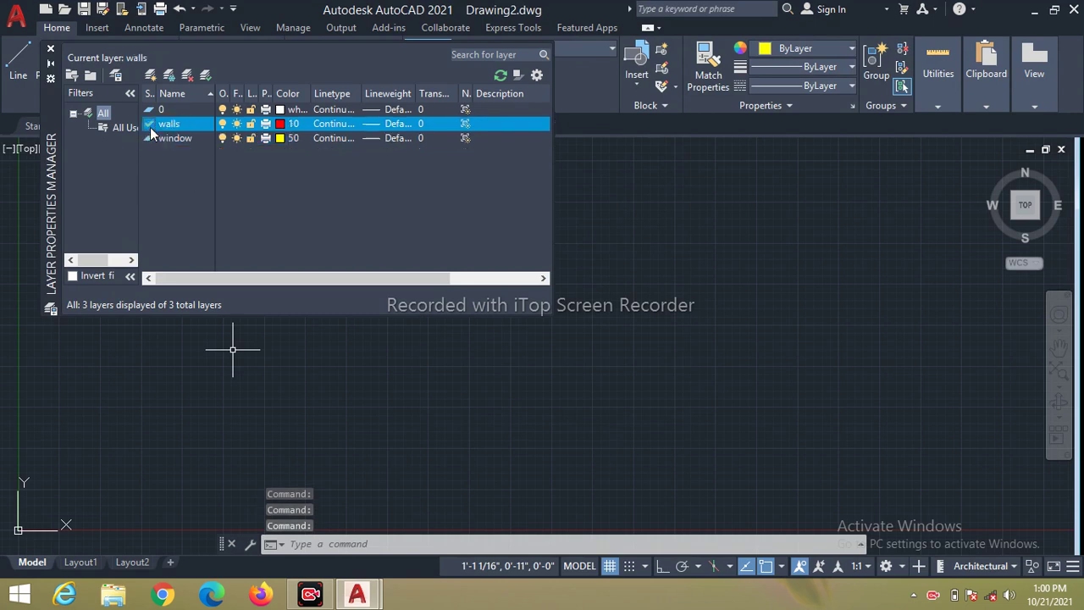
double_click(150, 109)
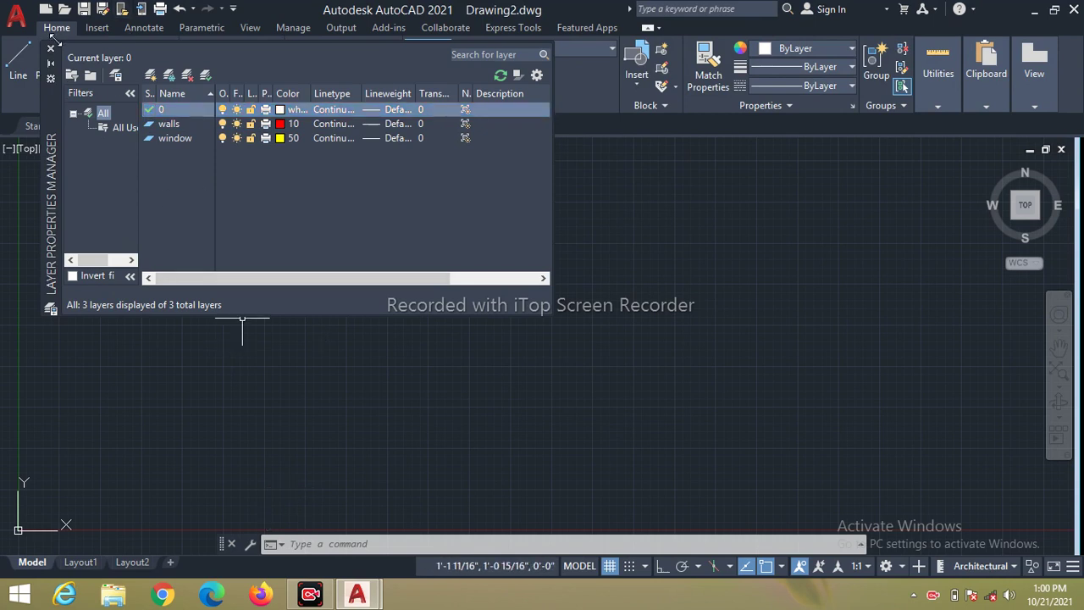
- Close the layer manager and draw one horizontal line across the upper drawing area
left_click(50, 49)
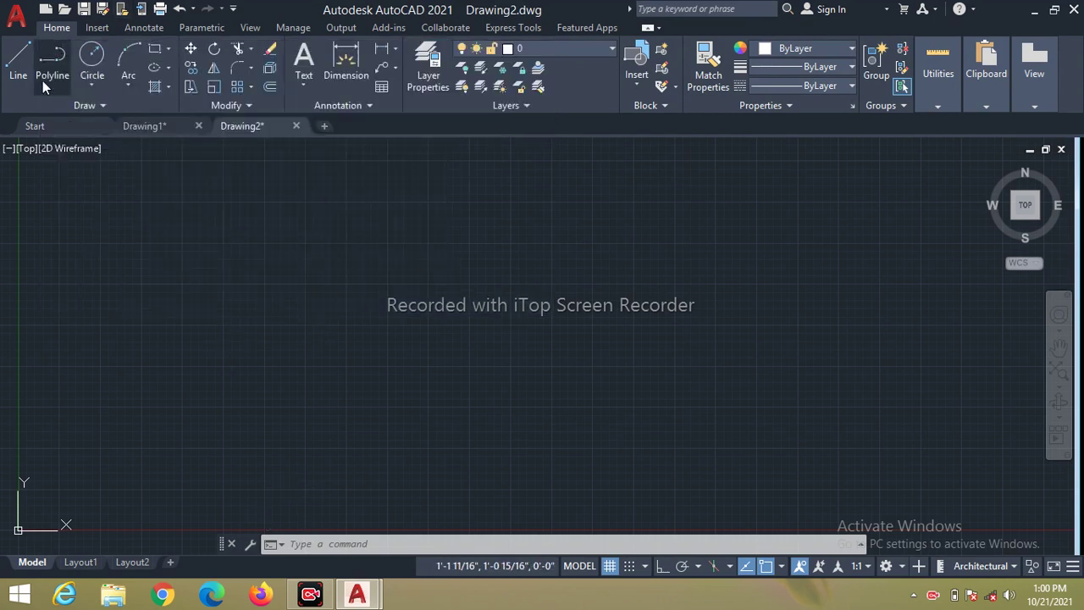
left_click(20, 61)
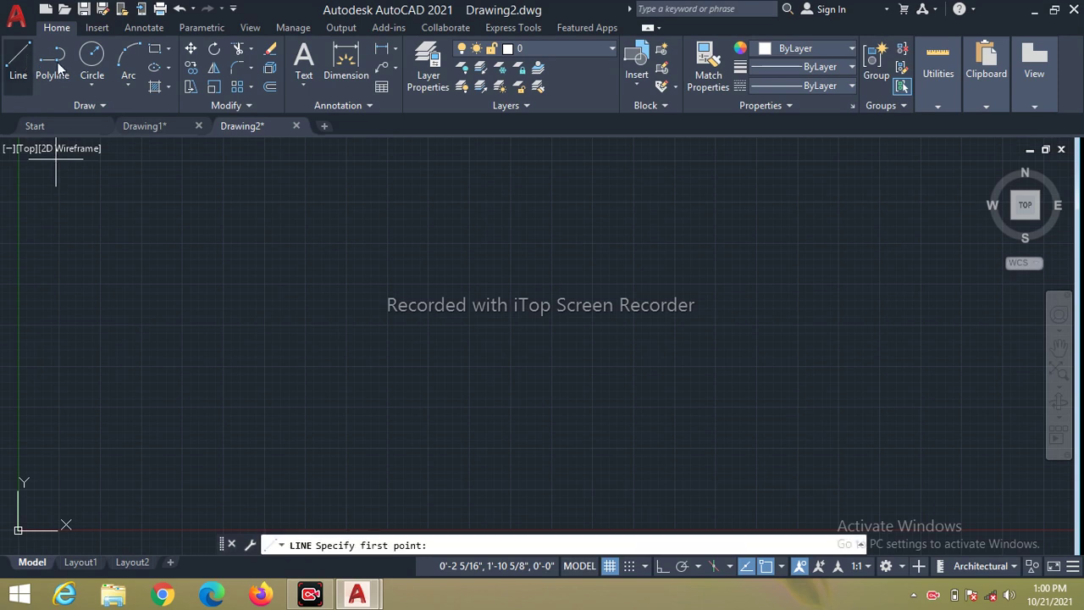
left_click(311, 212)
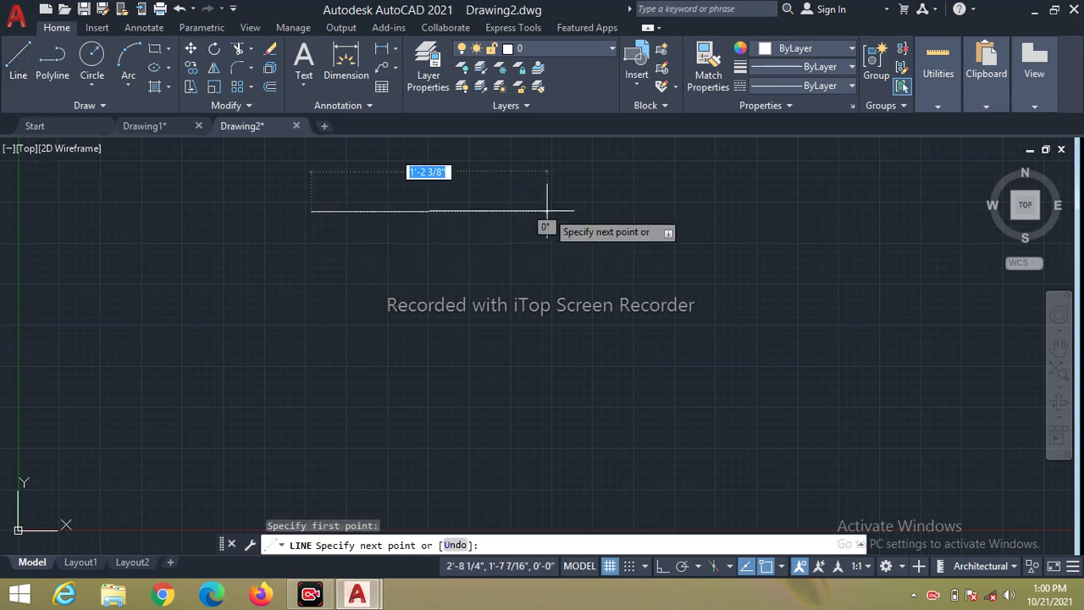
left_click(548, 211)
key("Escape")
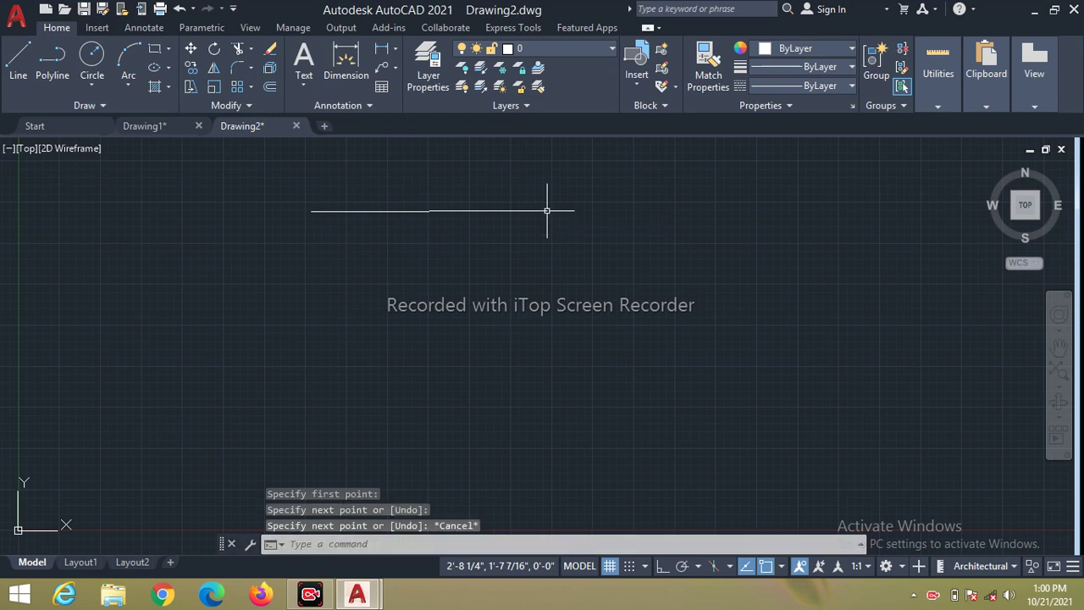
- Run the ORTHO command and switch orthogonal mode on
type("o")
key("BackSpace")
type("rt")
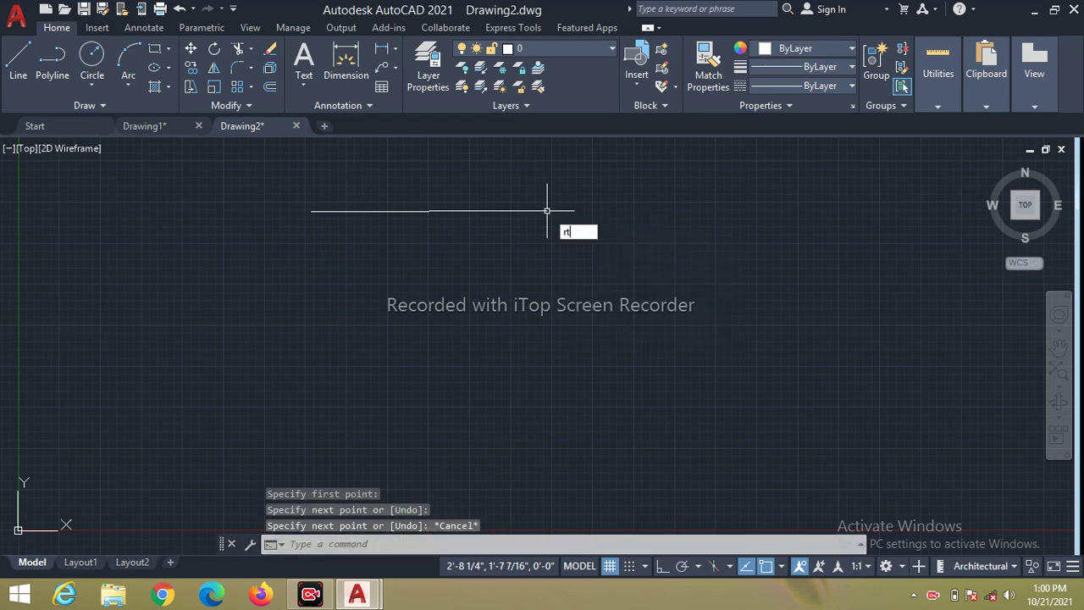
key("BackSpace")
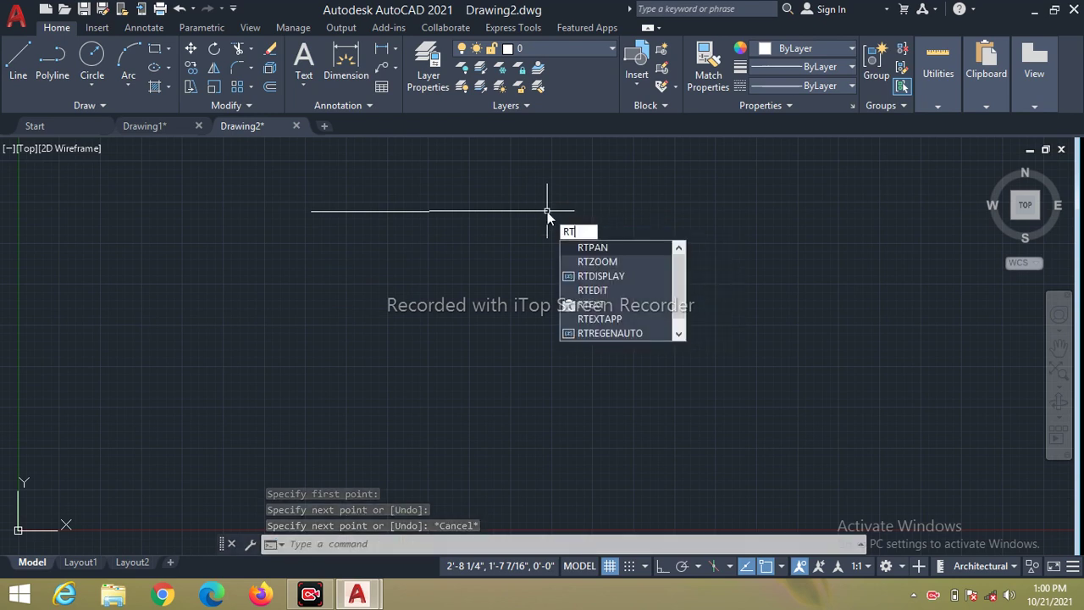
key("BackSpace")
key("BackSpace")
type("ort")
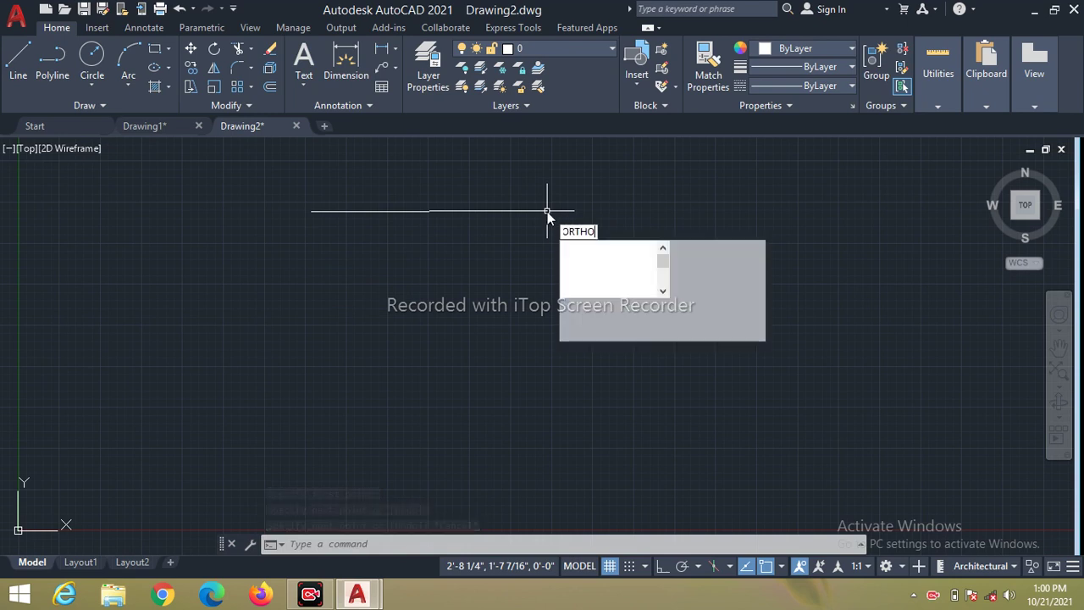
key("Return")
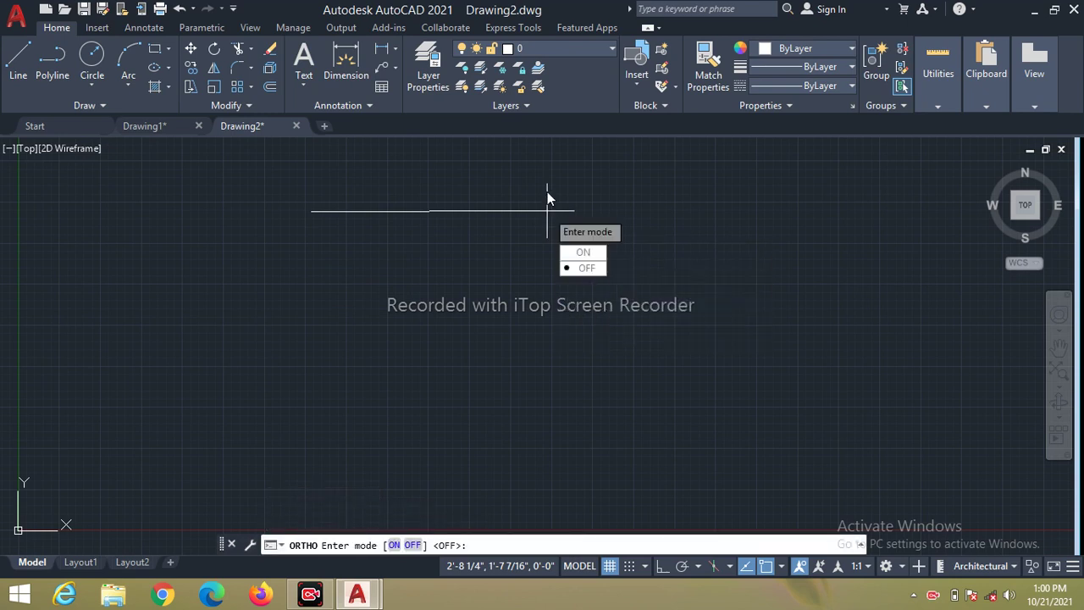
left_click(583, 252)
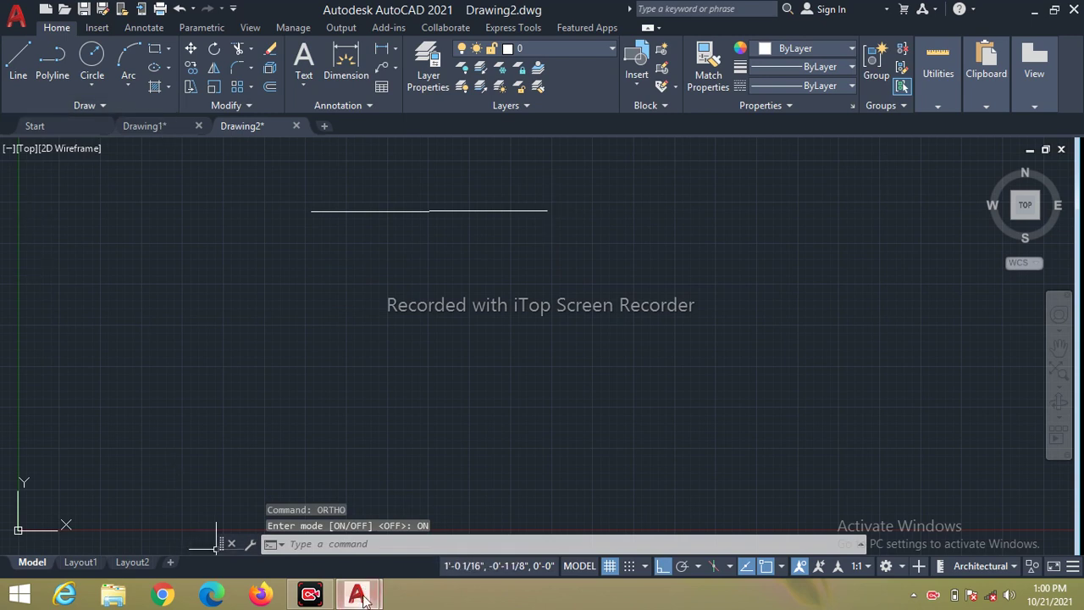
mouse_move(357, 594)
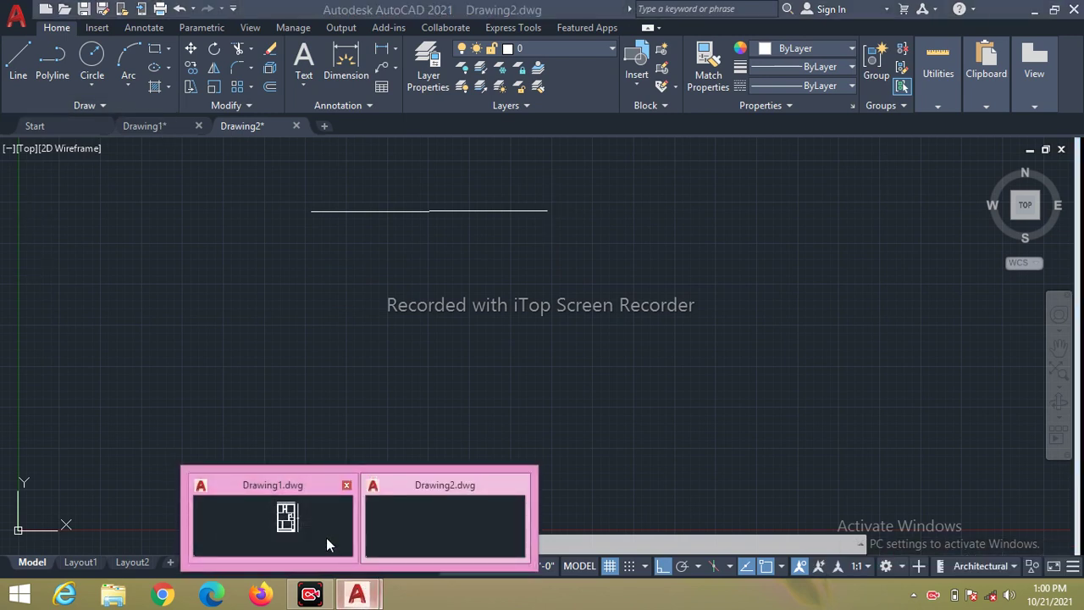
- Switch to Drawing1, set the current colour to red 205,32,39, and select the top wall
left_click(326, 540)
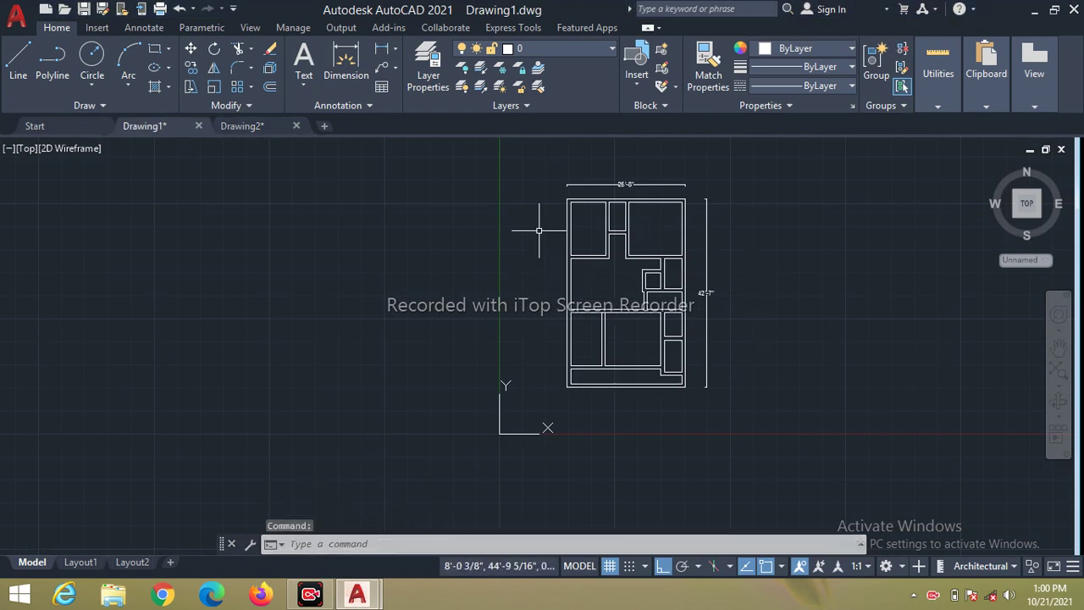
left_click(843, 49)
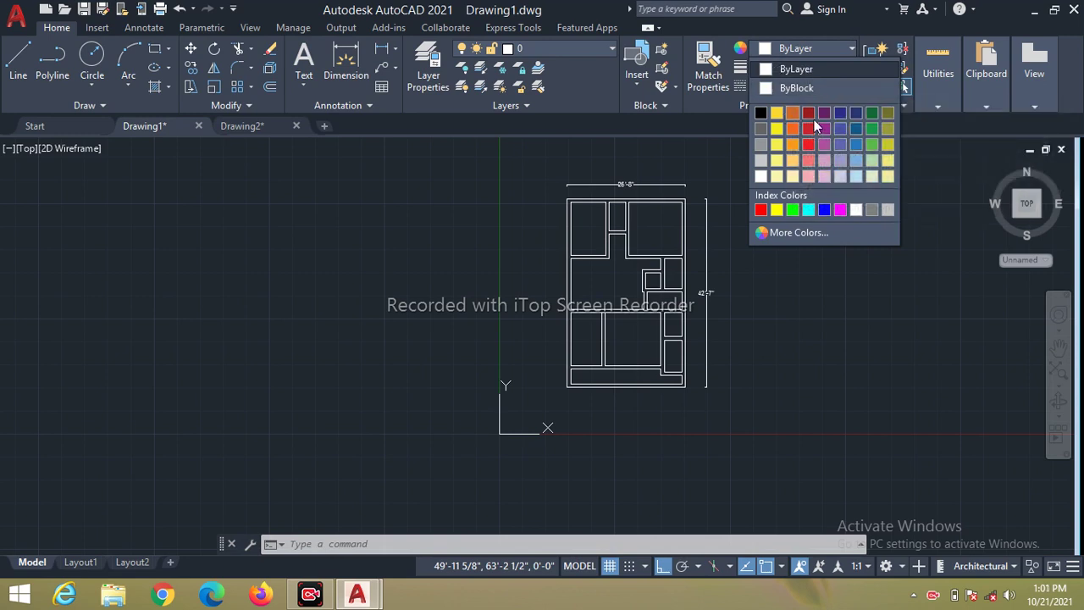
left_click(810, 128)
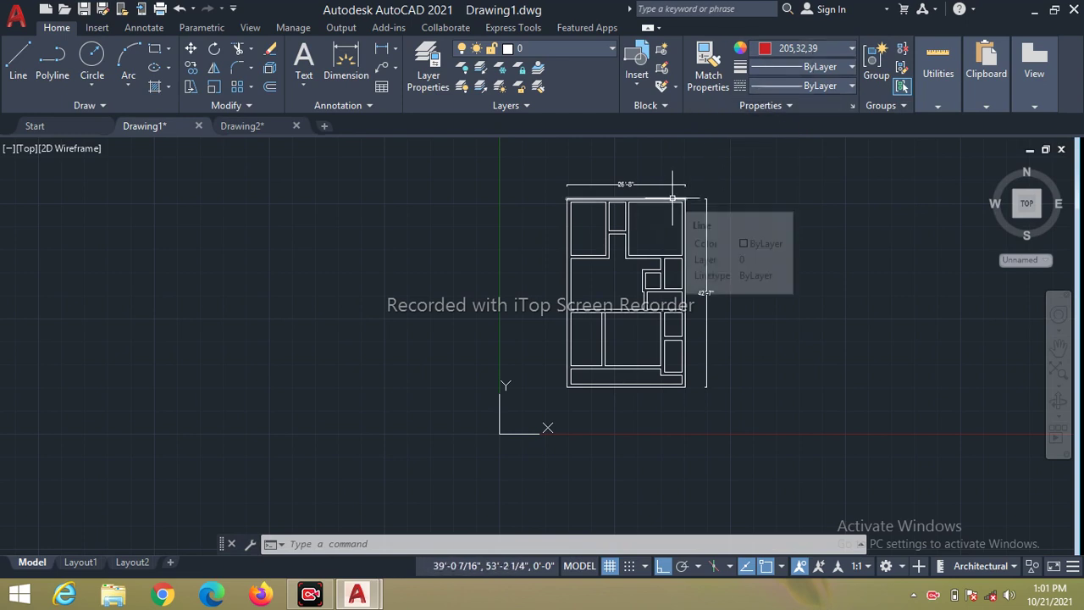
left_click(673, 201)
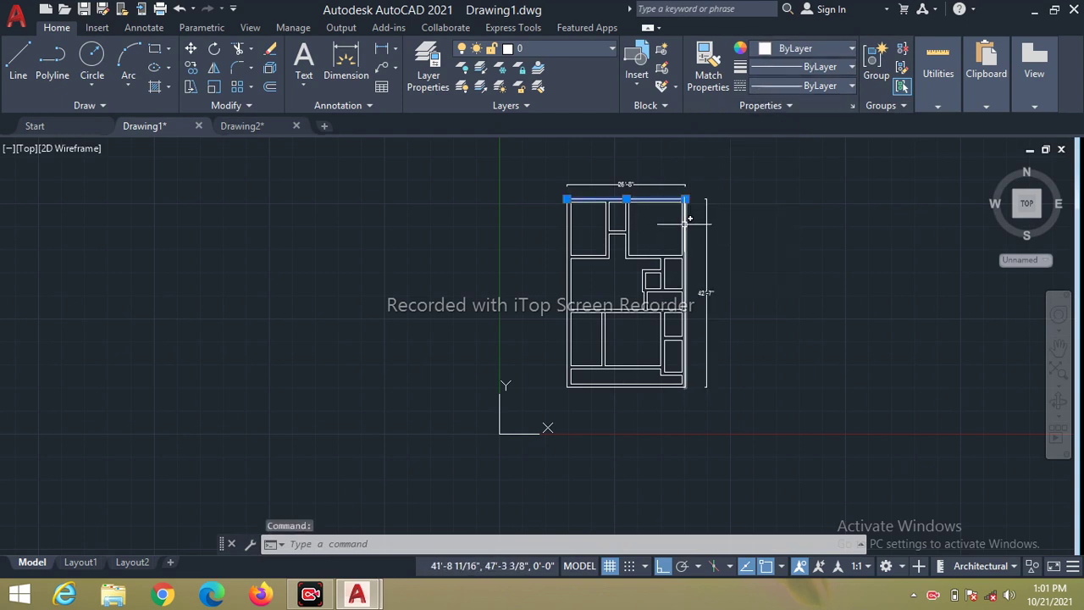
- Colour the right wall and upper-left room wall lines red 205,32,39, then deselect
left_click(688, 227)
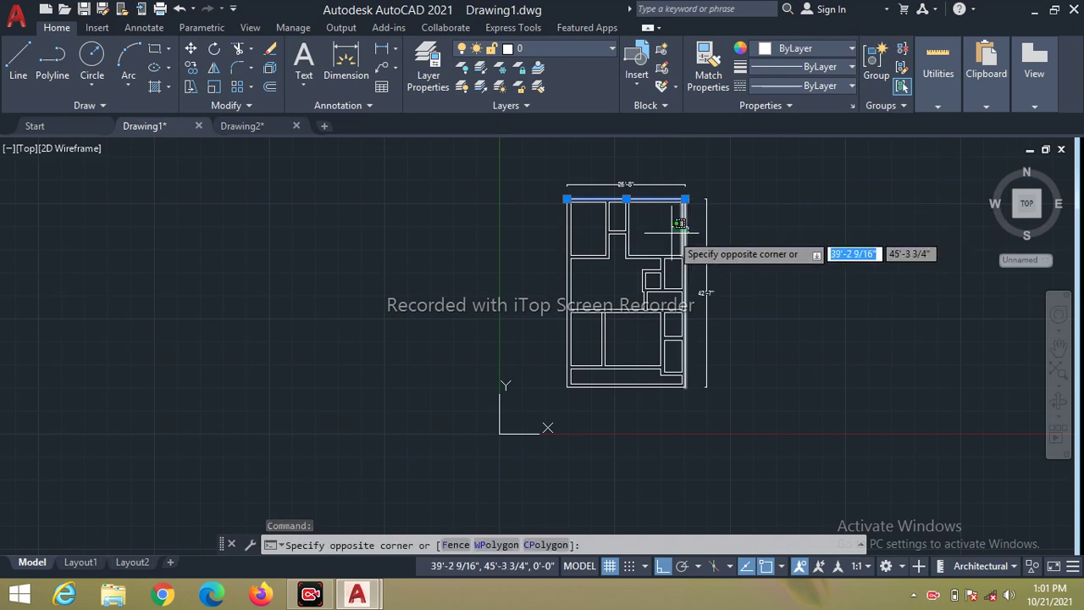
left_click(683, 224)
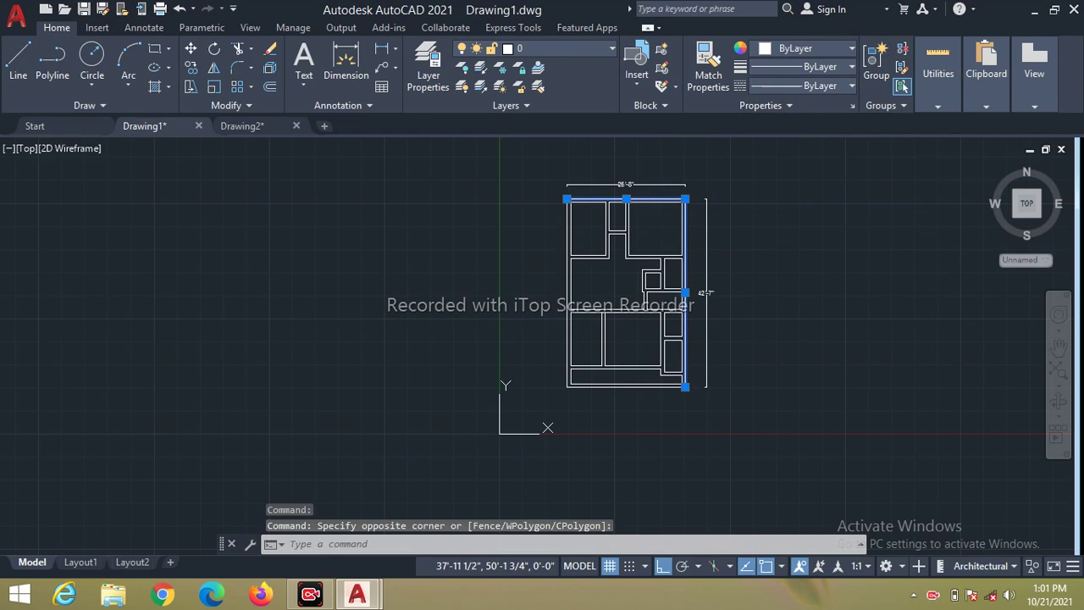
left_click_drag(669, 208, 491, 297)
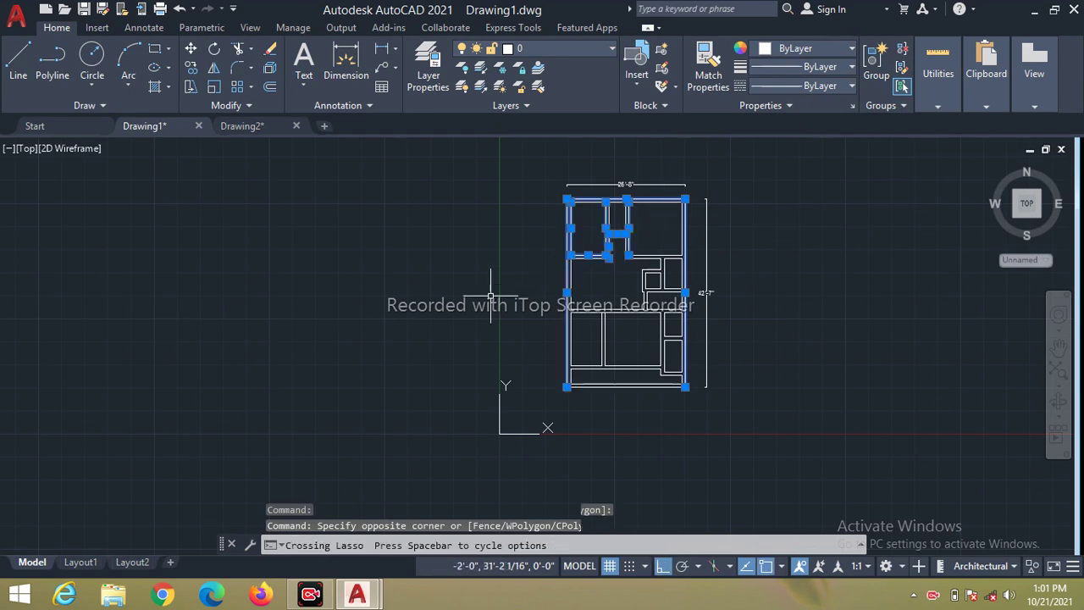
left_click(852, 66)
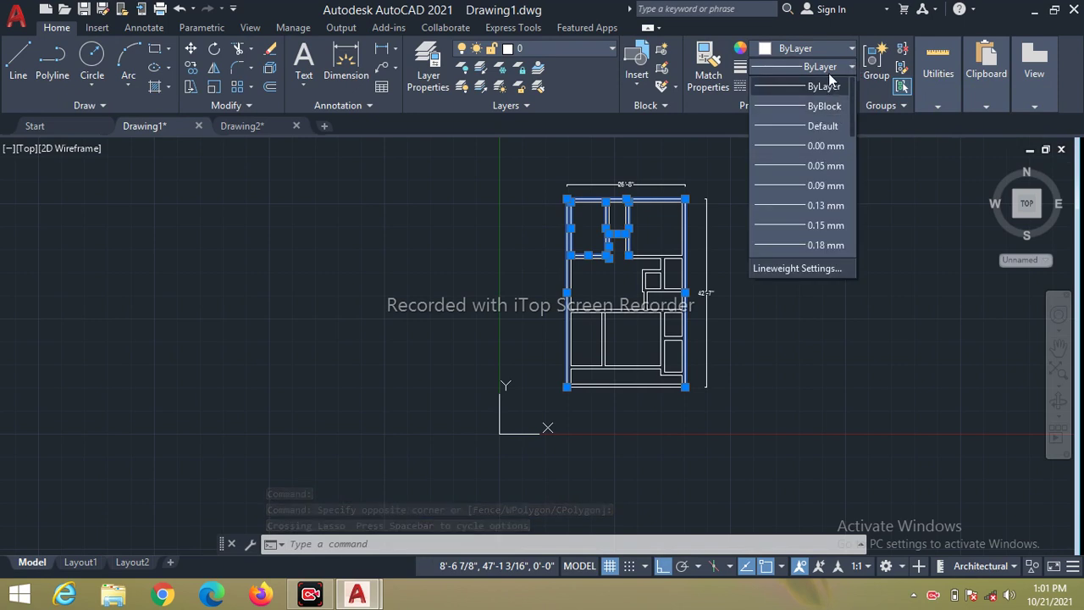
left_click(764, 47)
left_click(765, 51)
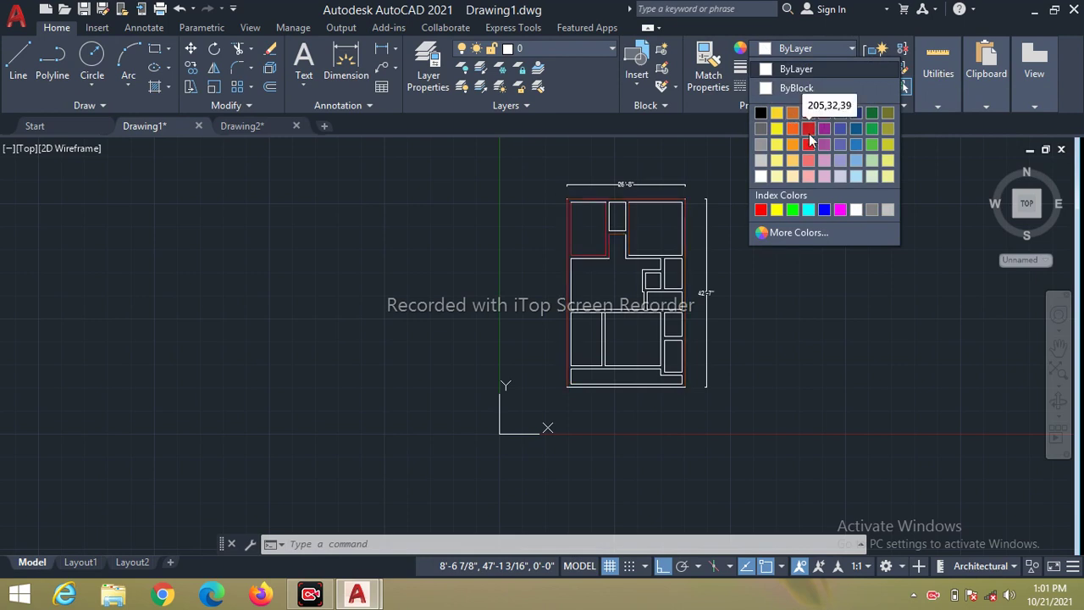
left_click(809, 134)
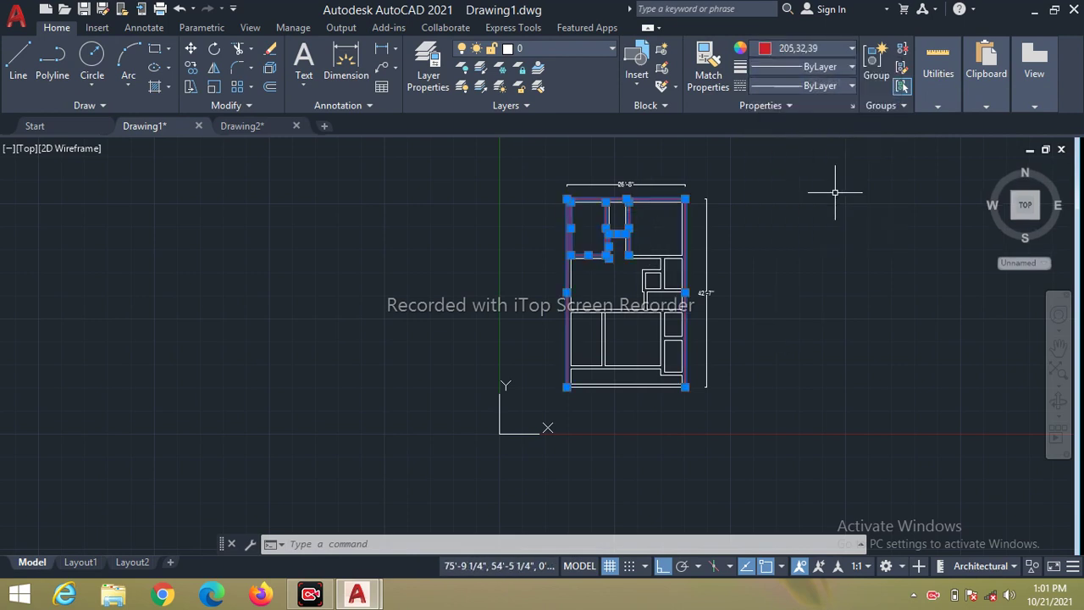
key("Escape")
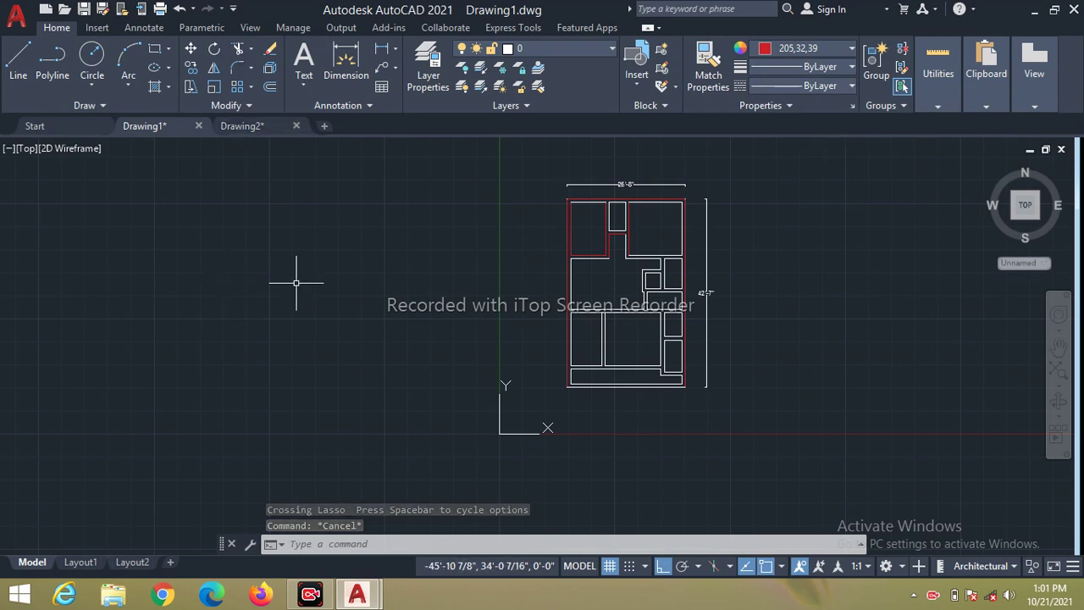
type("La")
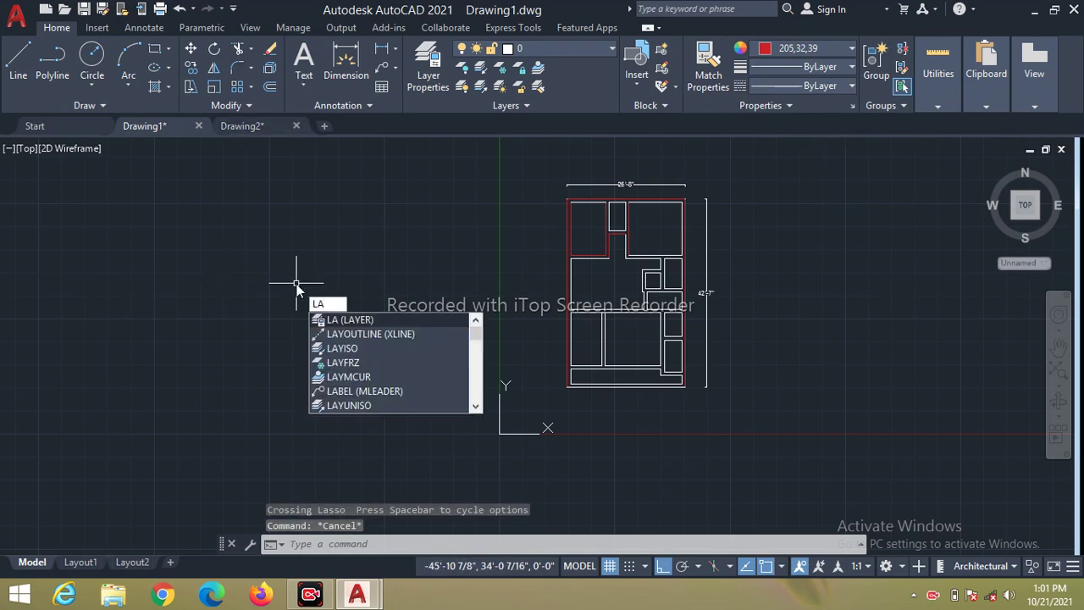
type("YER")
- Add a layer named 'wall' in red colour 10, set it current, and close the manager
key("Return")
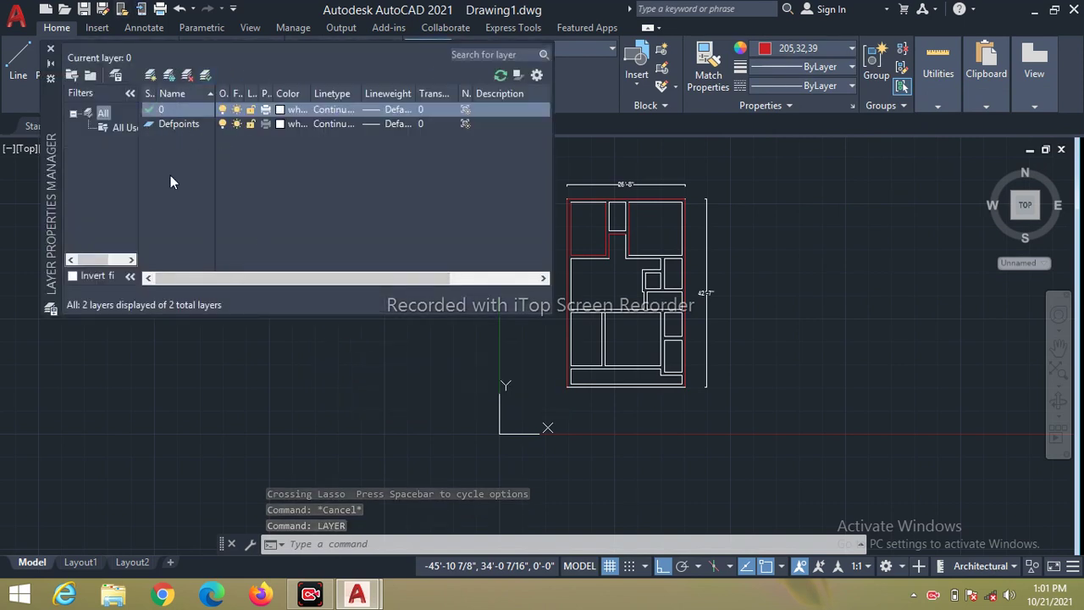
right_click(175, 168)
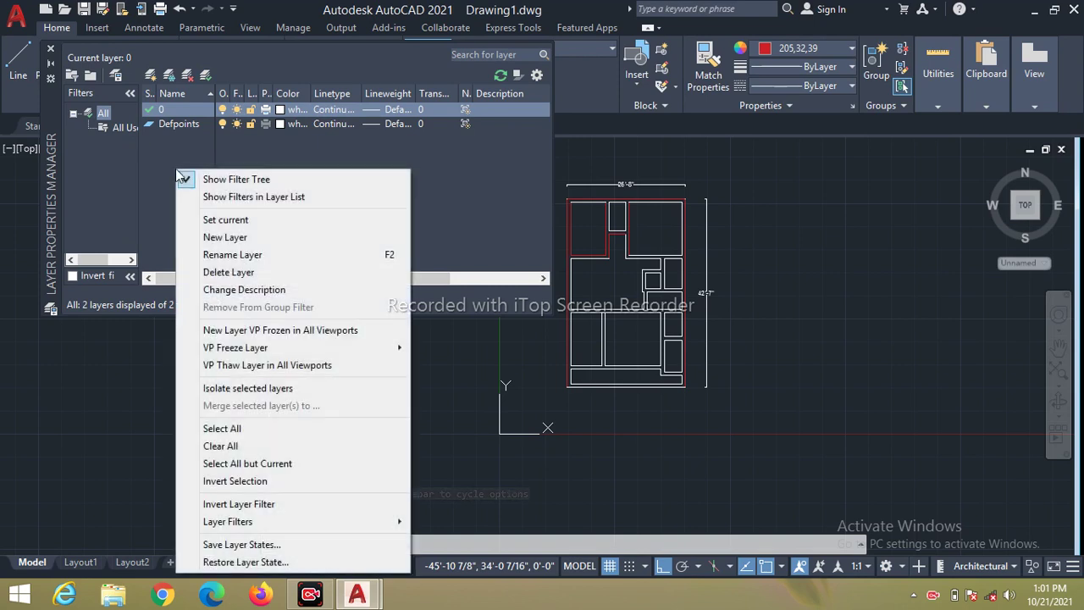
left_click(238, 237)
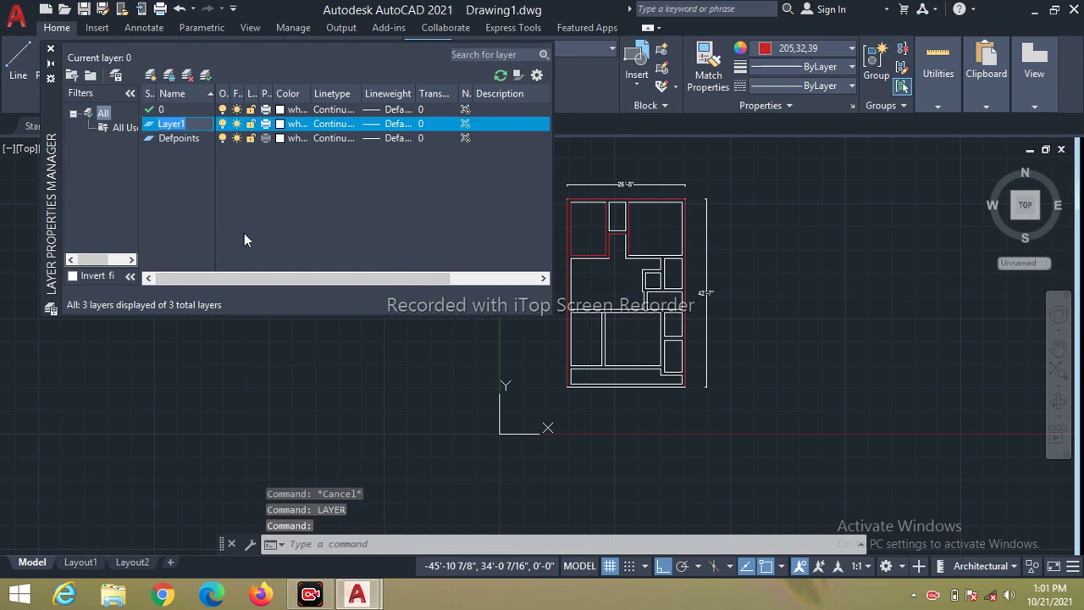
type("wall")
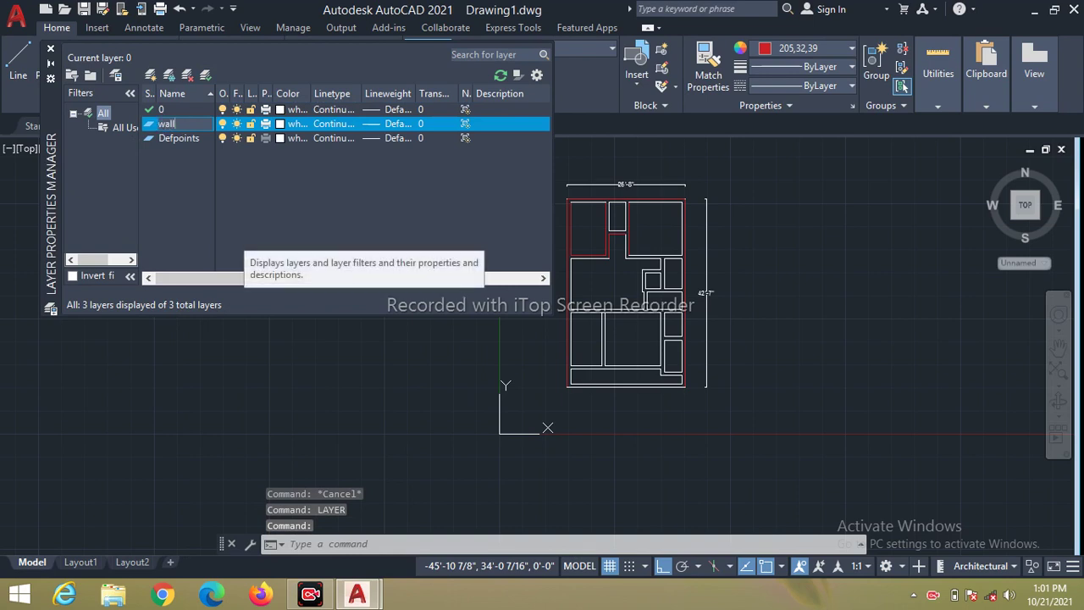
key("Return")
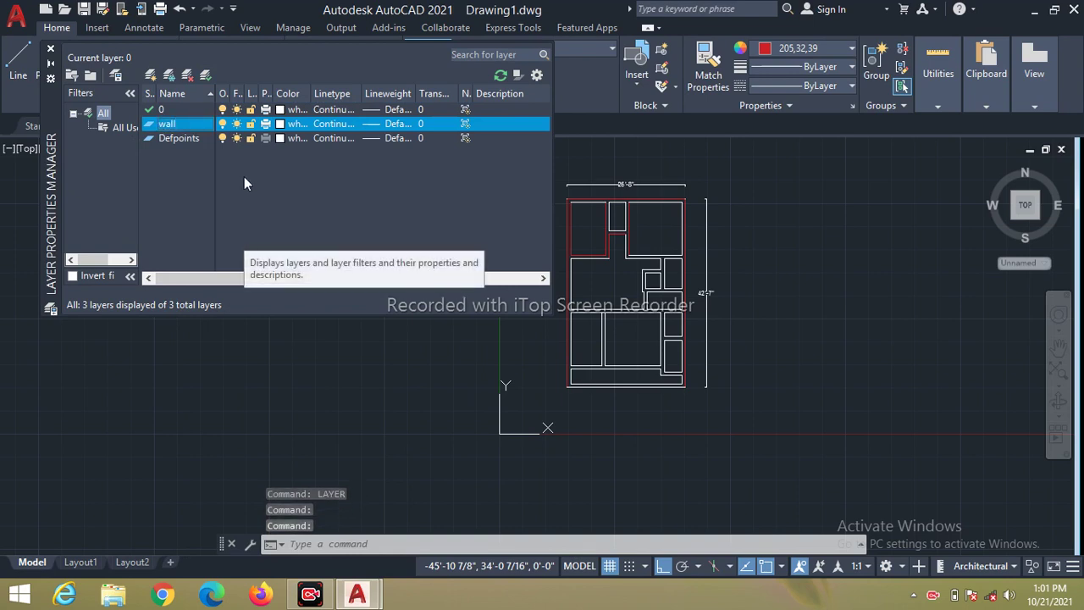
left_click(280, 125)
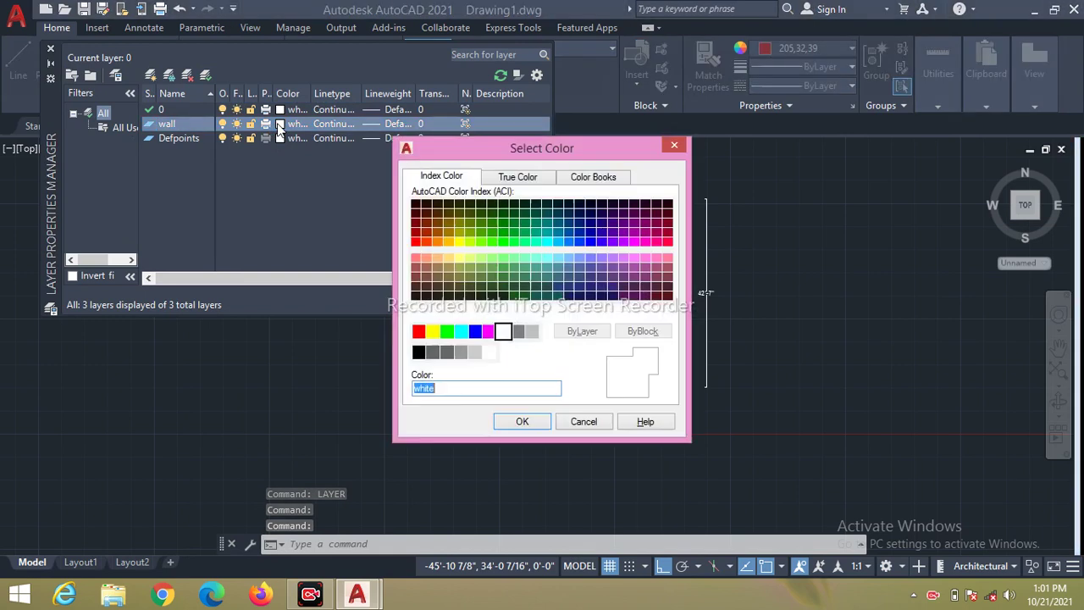
left_click(415, 241)
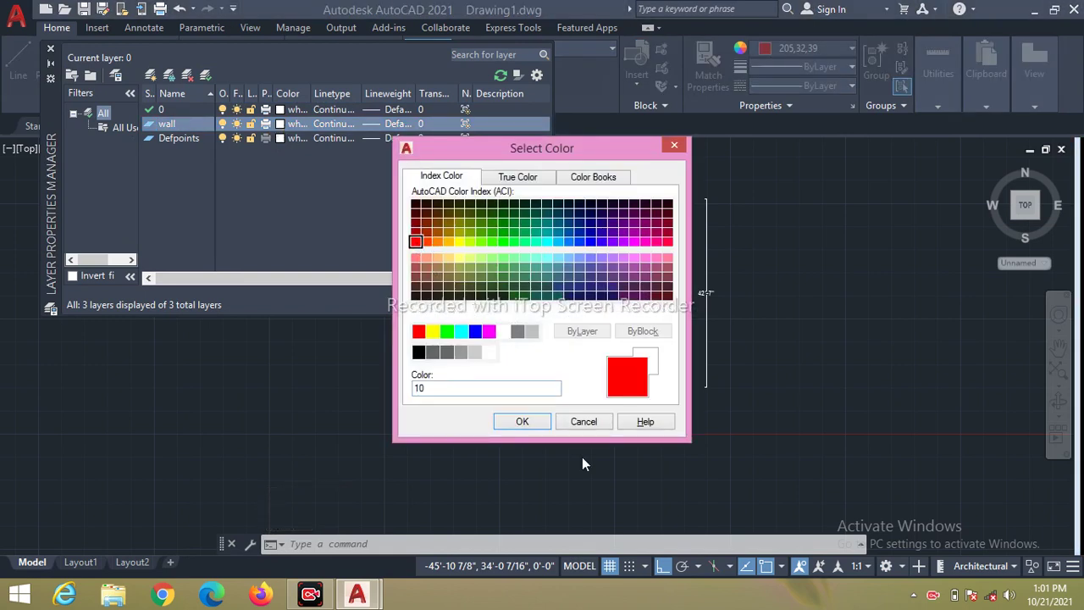
left_click(523, 422)
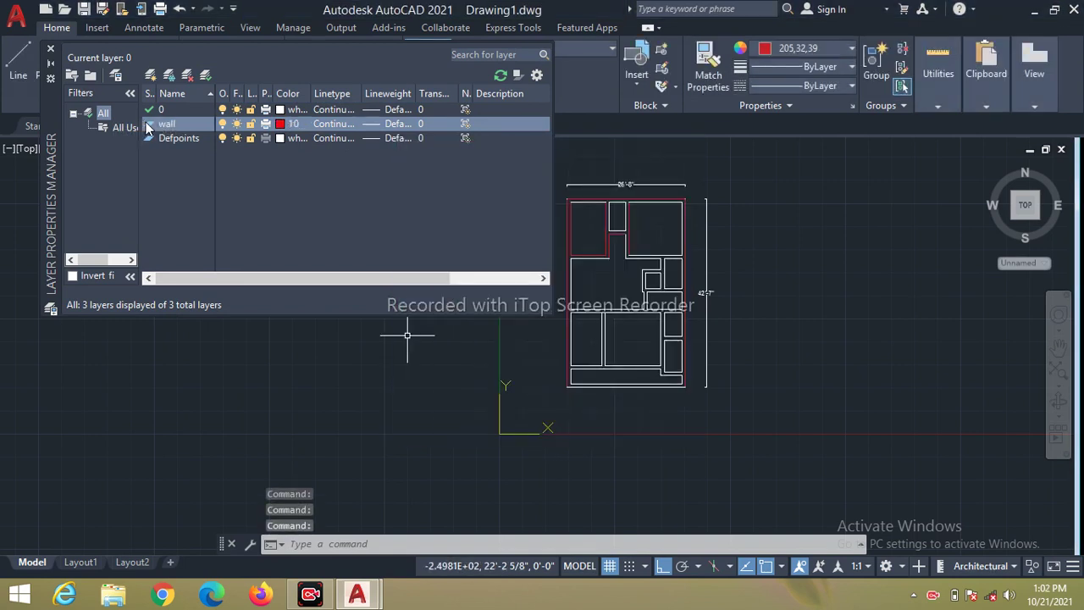
double_click(148, 127)
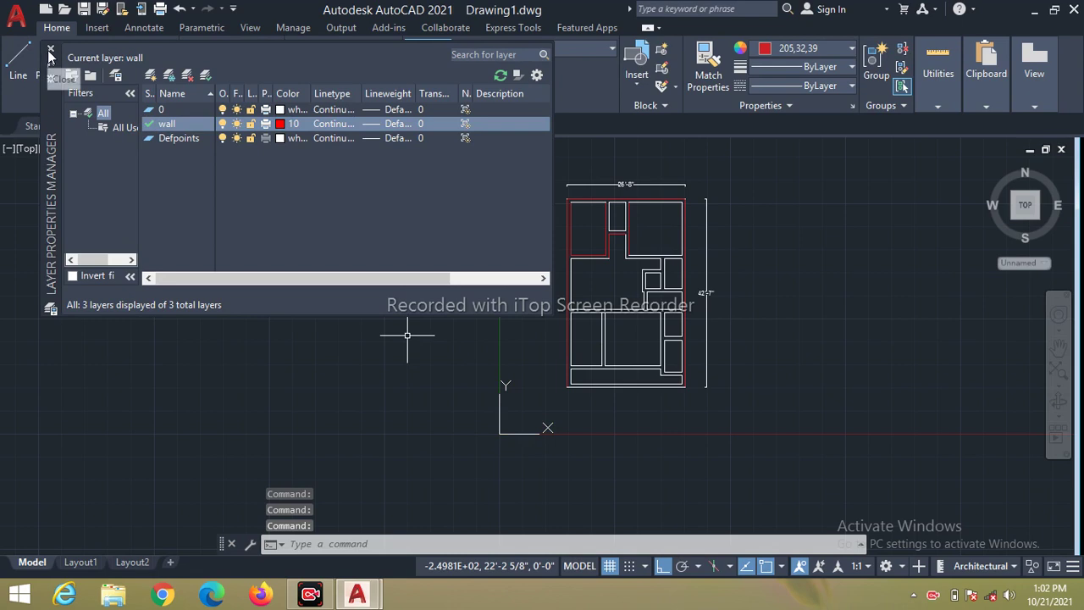
left_click(50, 51)
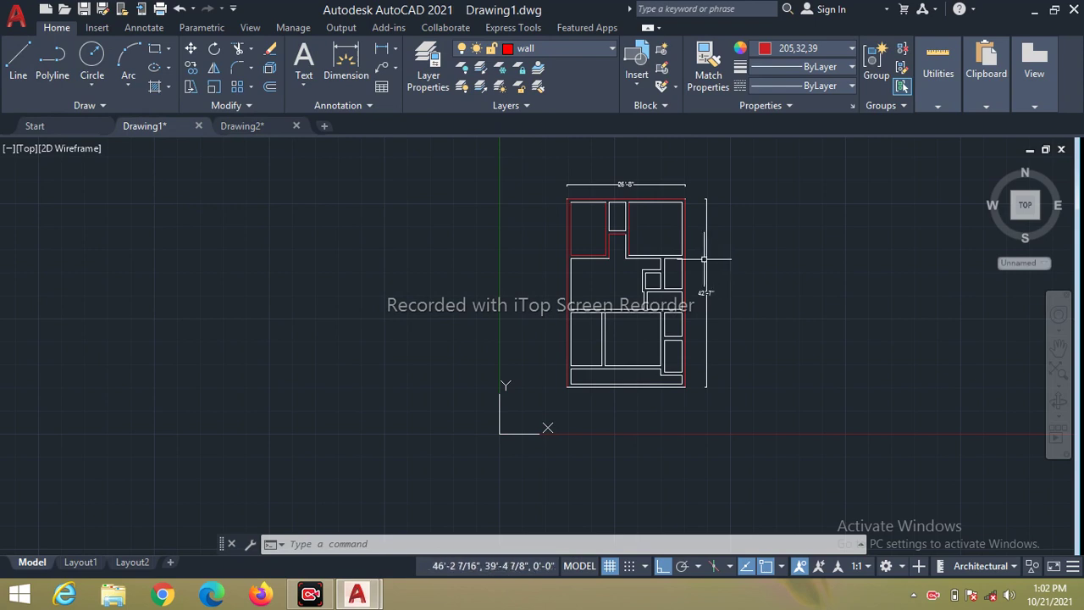
- Move the right-hand vertical dimension and the interior wall lines onto the wall layer
left_click(705, 260)
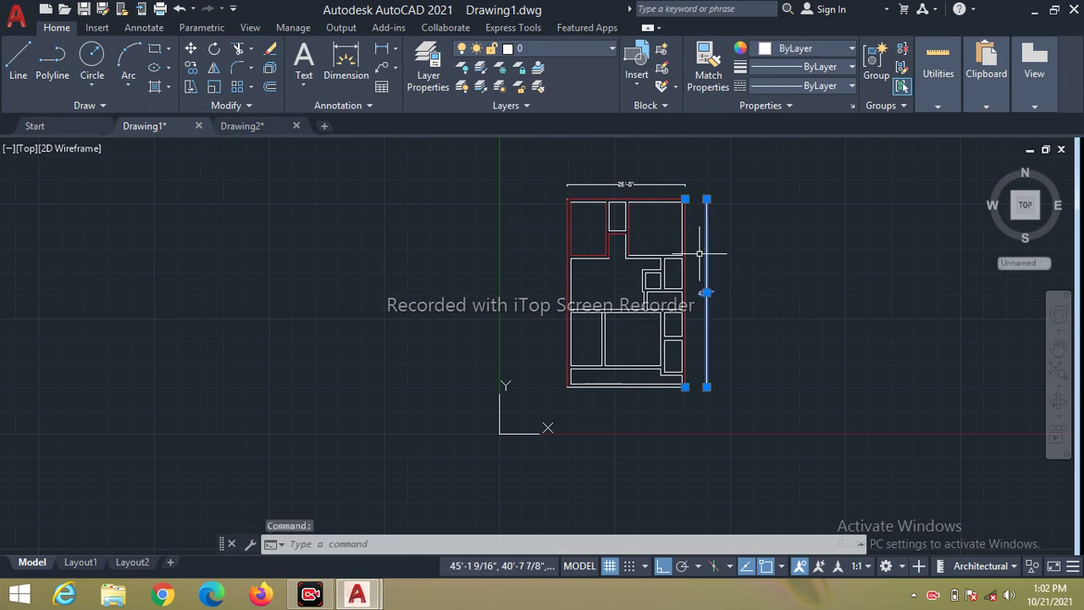
left_click_drag(700, 253, 597, 356)
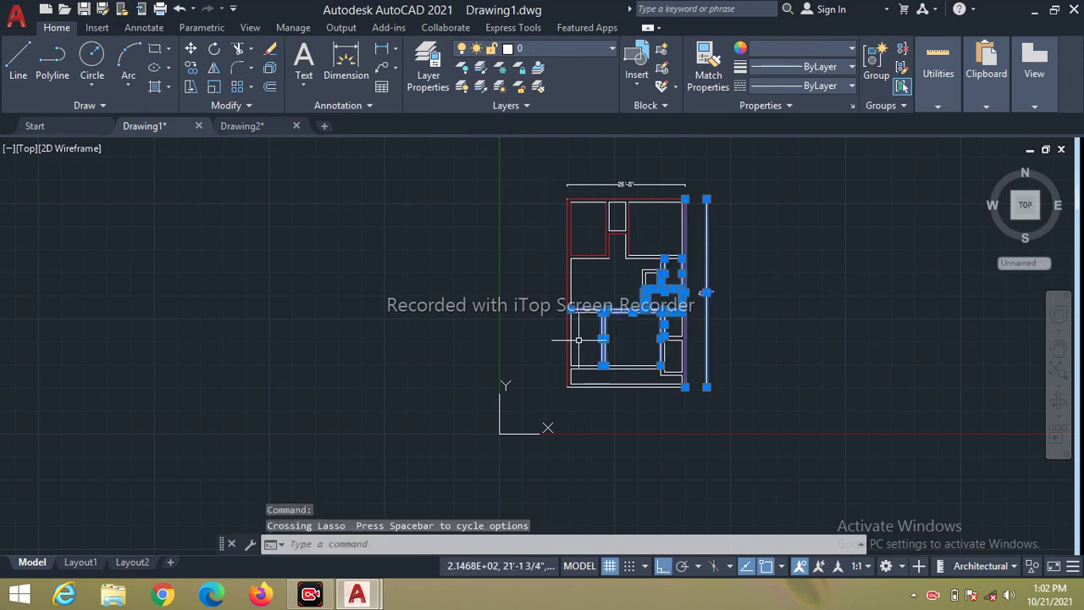
mouse_move(618, 296)
left_mouse_down()
mouse_move(577, 412)
mouse_move(557, 424)
left_mouse_up()
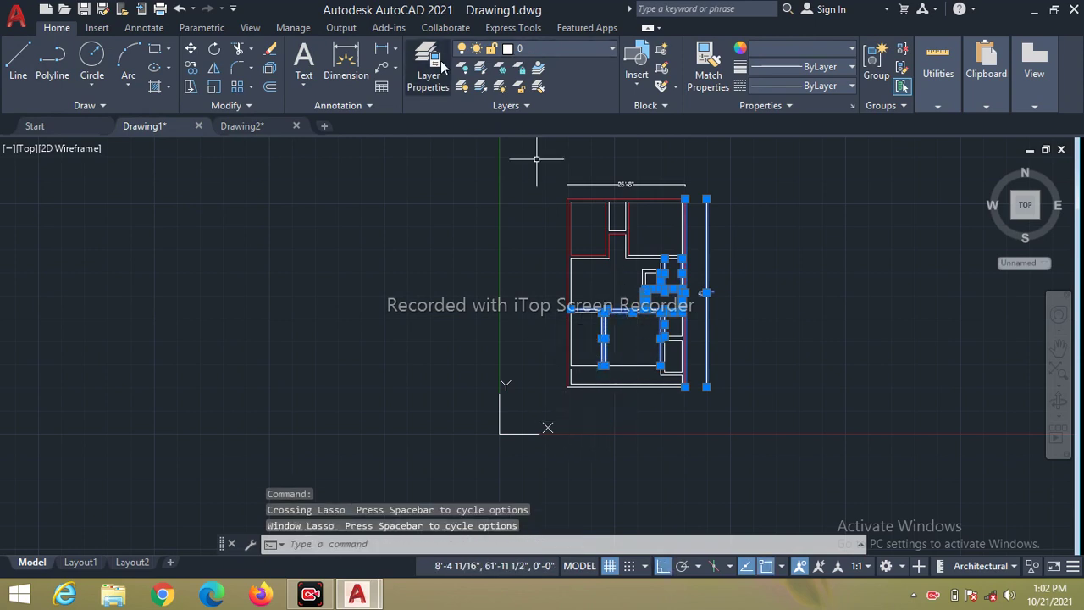
left_click(612, 50)
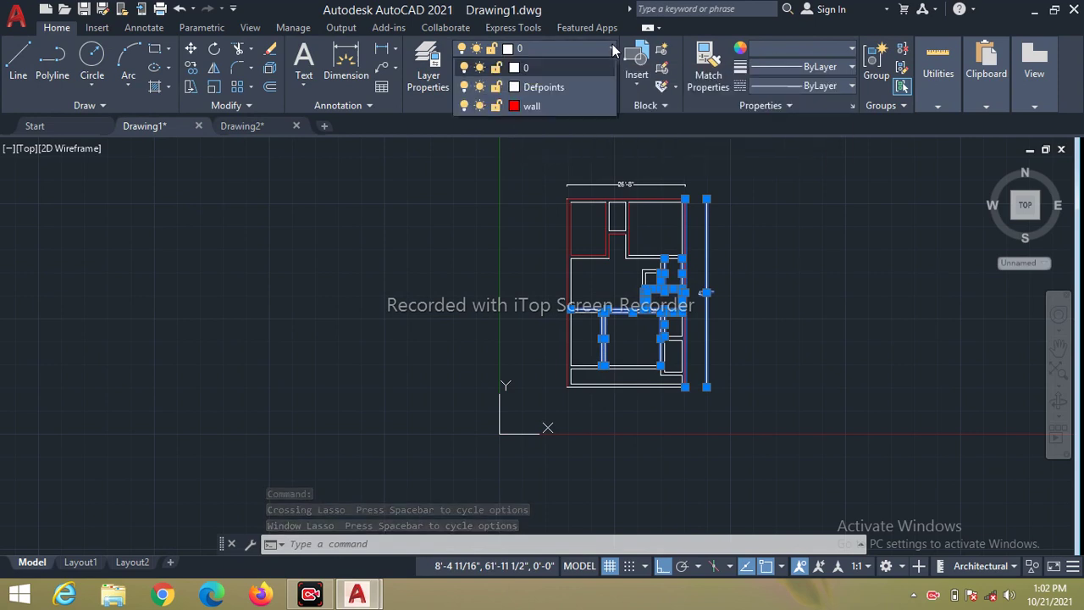
left_click(549, 108)
left_click(551, 107)
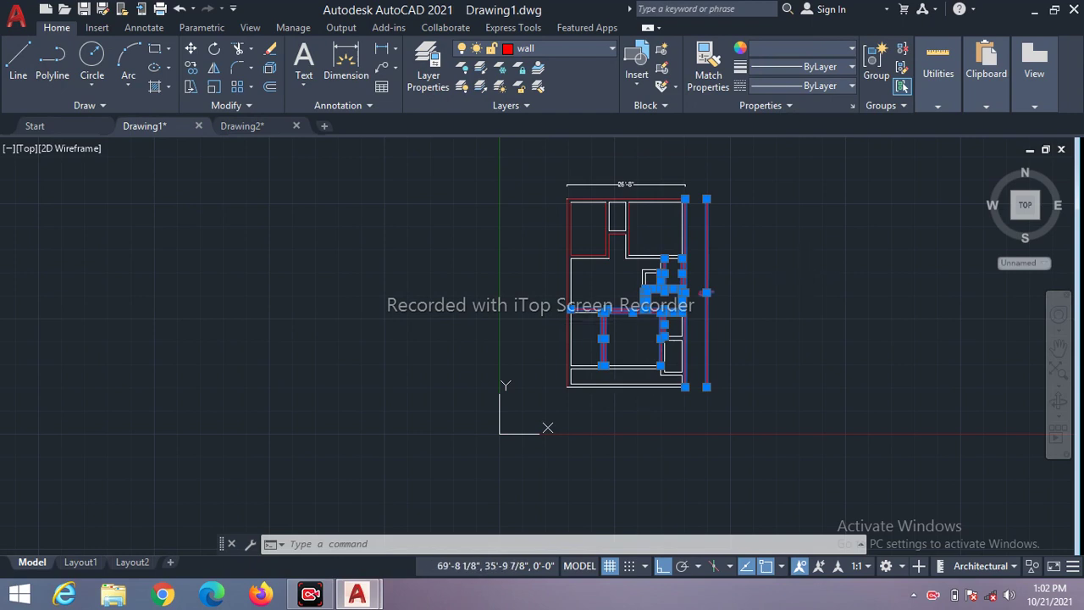
key("Escape")
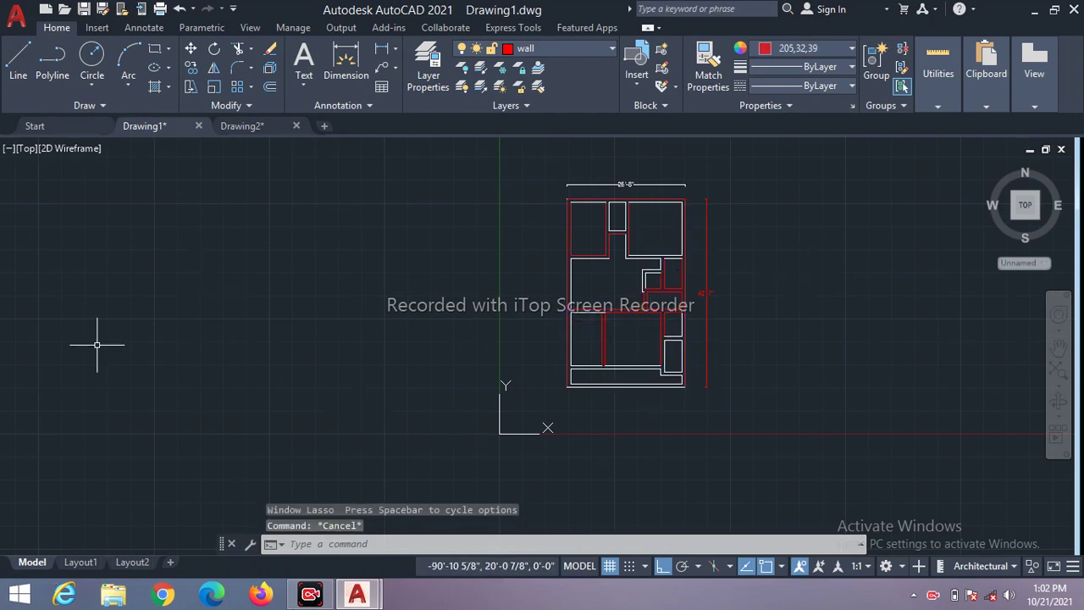
- Open wrkout.dwg from recent documents and zoom out to view both example plans
left_click(17, 17)
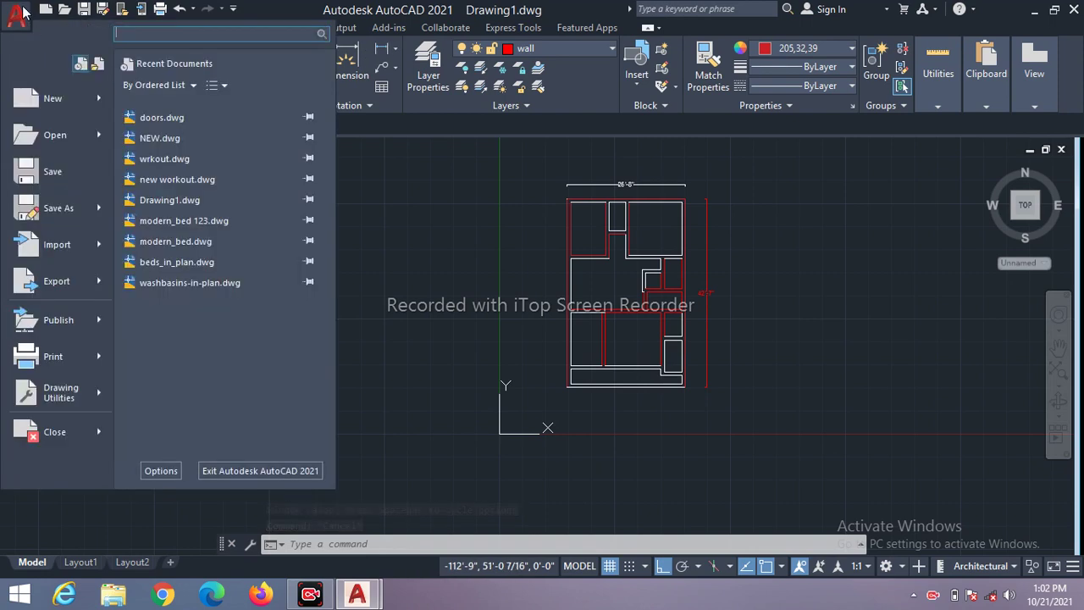
left_click(235, 162)
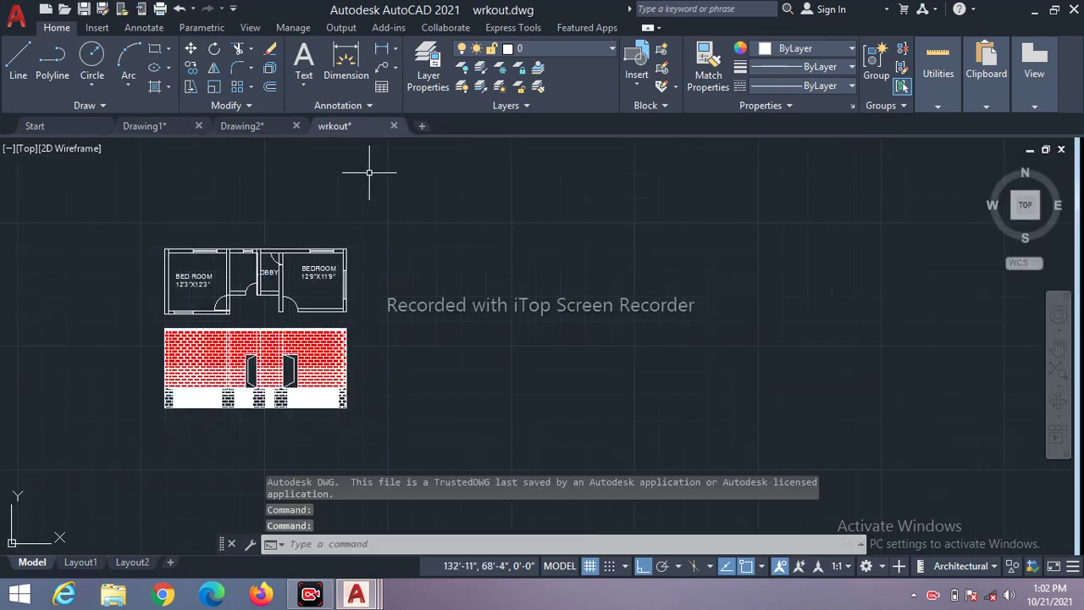
scroll(623, 206, "down", 2)
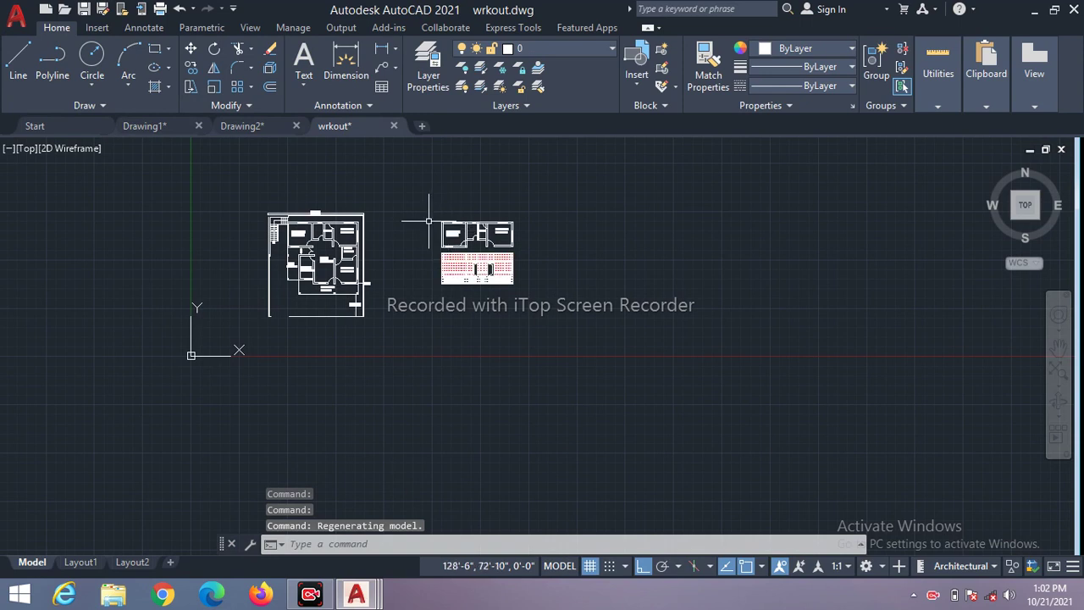
left_click_drag(429, 221, 583, 324)
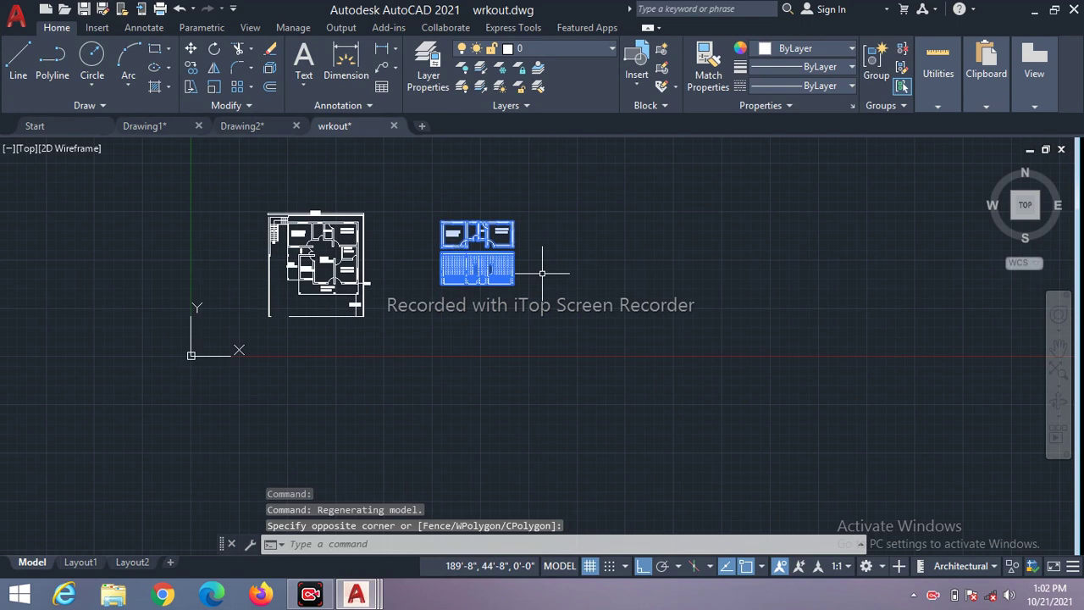
key("Escape")
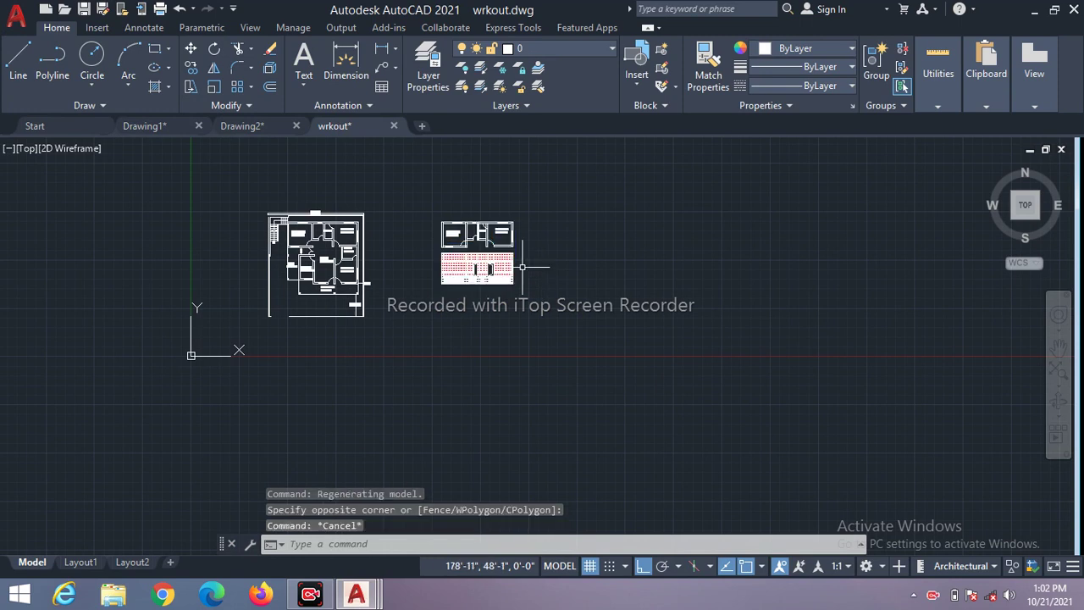
- Select the lobby, bedroom and kitchen wall lines of the floor plan
scroll(325, 294, "up", 6)
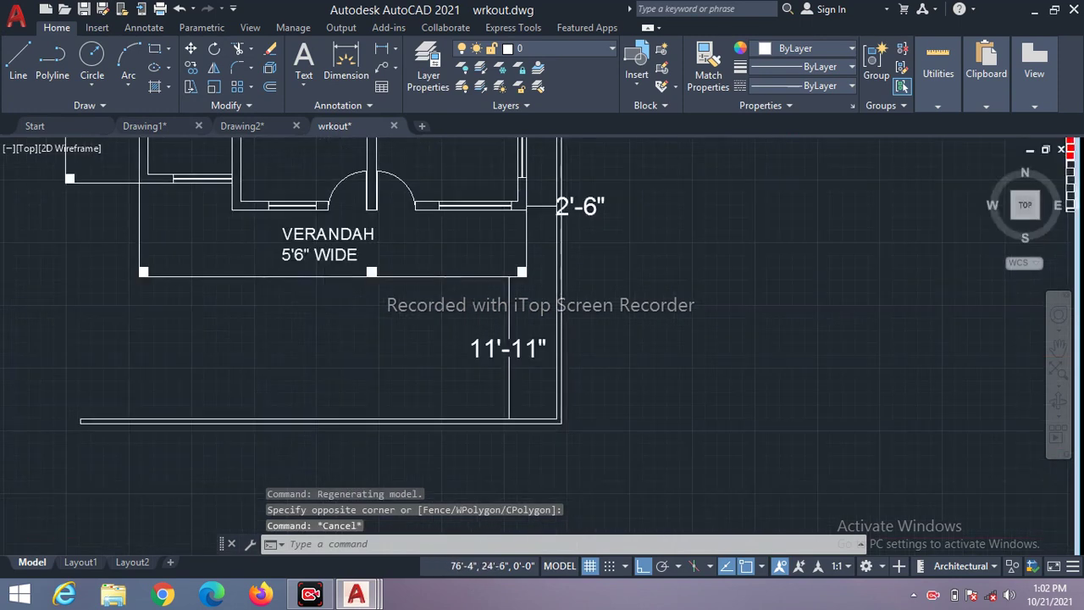
scroll(358, 382, "down", 2)
scroll(391, 248, "up", 2)
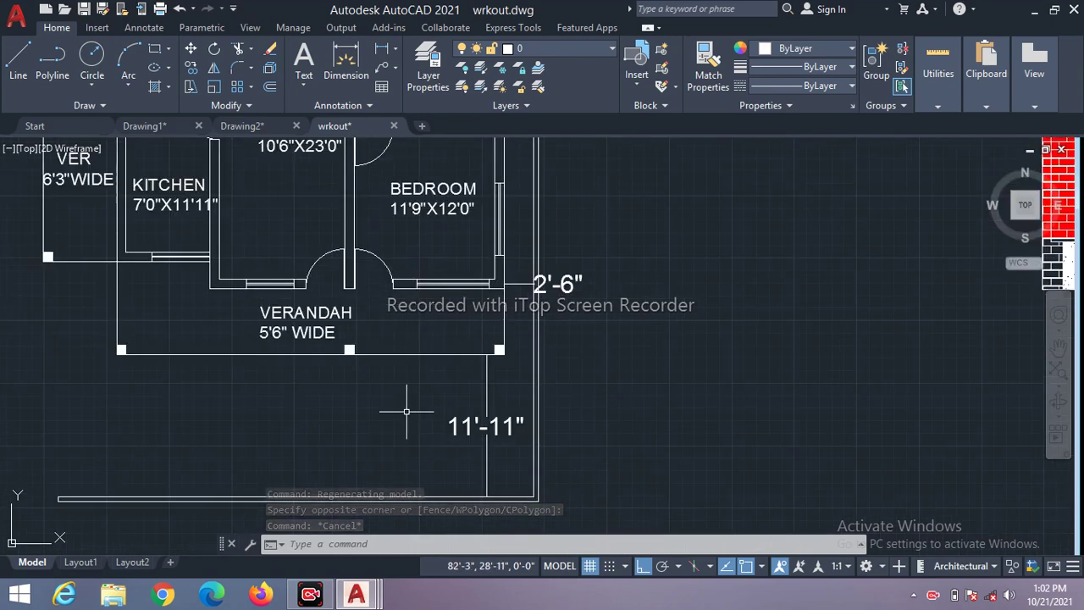
scroll(404, 408, "down", 2)
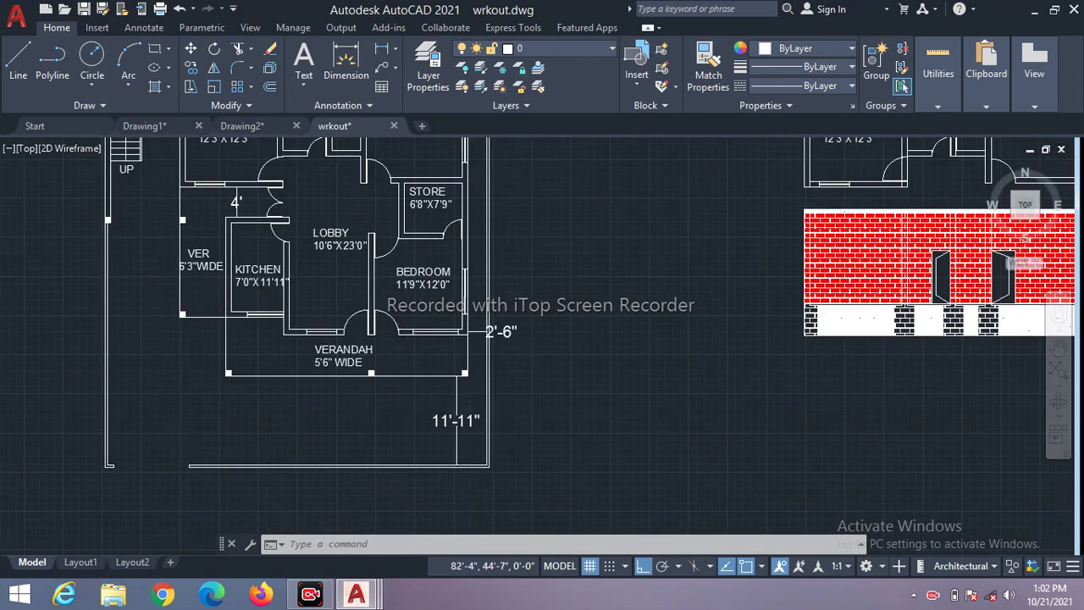
scroll(409, 292, "up", 2)
left_click(345, 292)
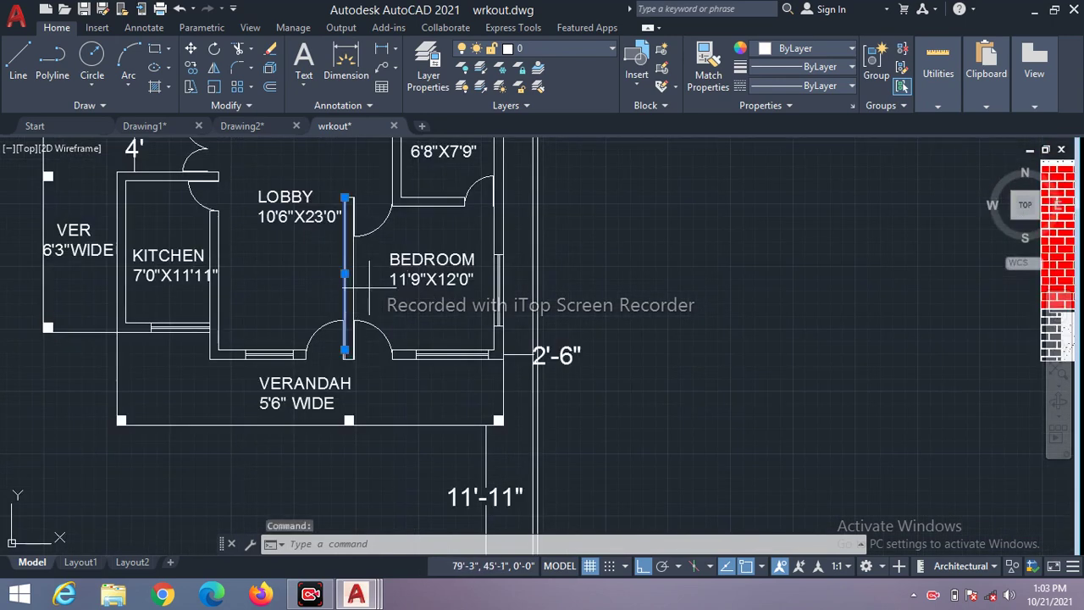
left_click(383, 287)
left_click(303, 300)
left_click(244, 299)
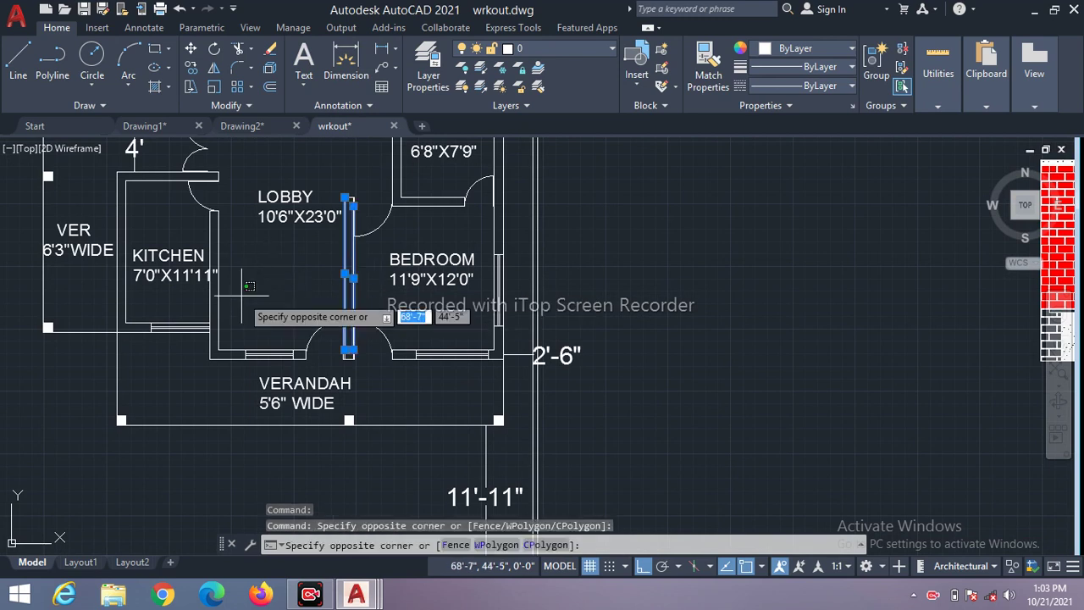
left_click(150, 295)
left_click(161, 305)
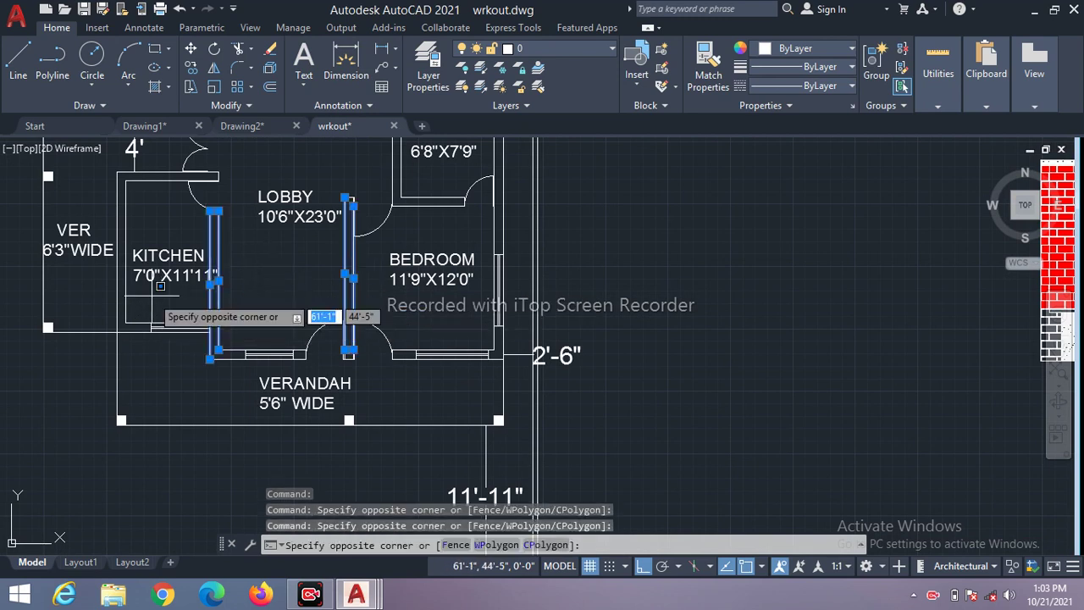
left_click(84, 301)
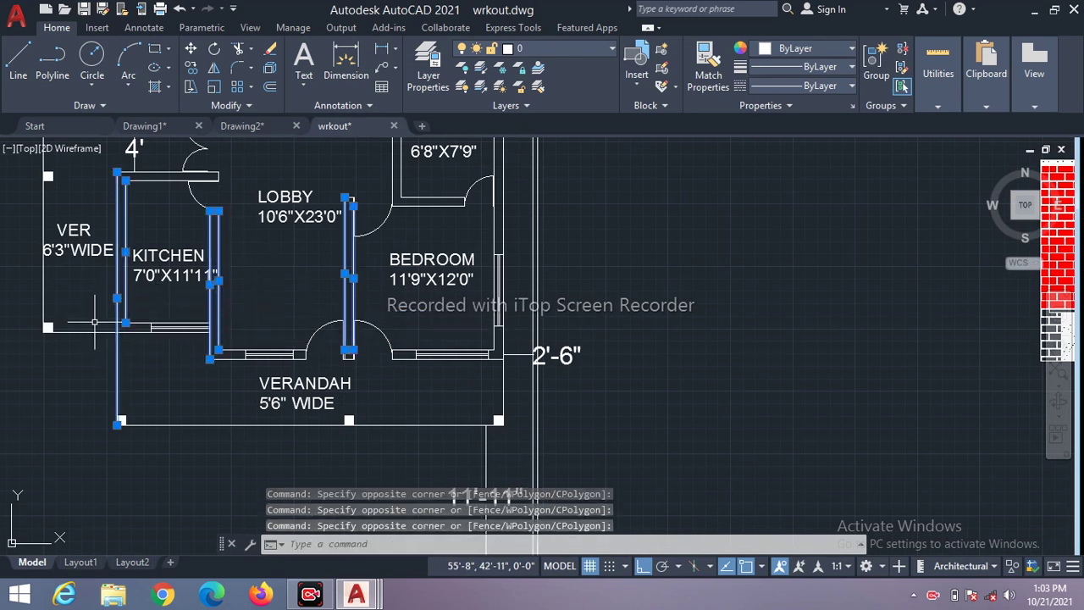
left_click(158, 315)
left_click(133, 348)
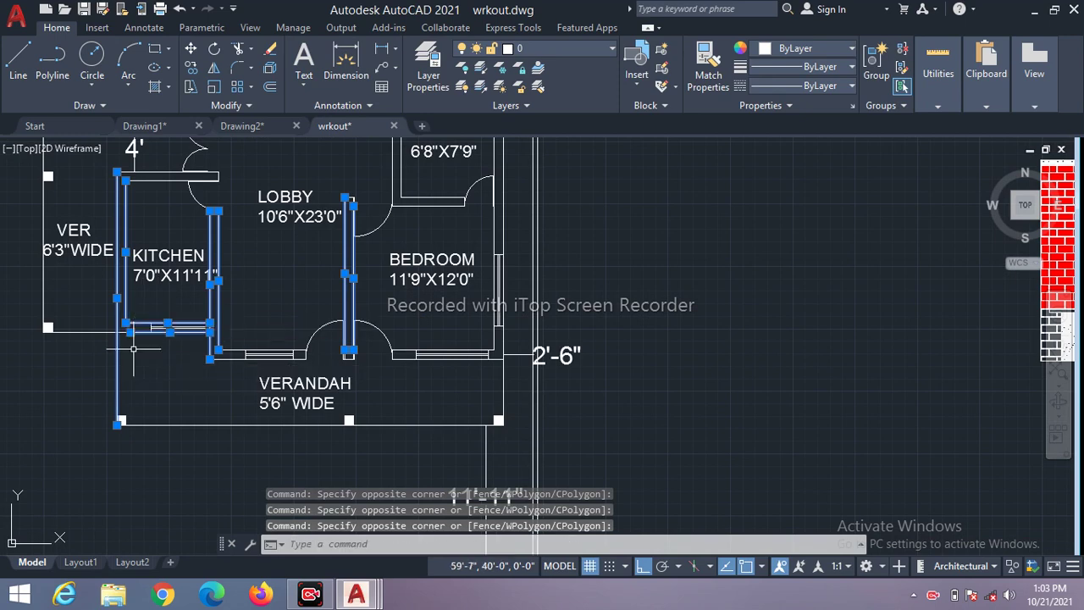
- Add the right outer, upper lobby and left bedroom walls to the selection, leaving layers unchanged
scroll(253, 395, "down", 1)
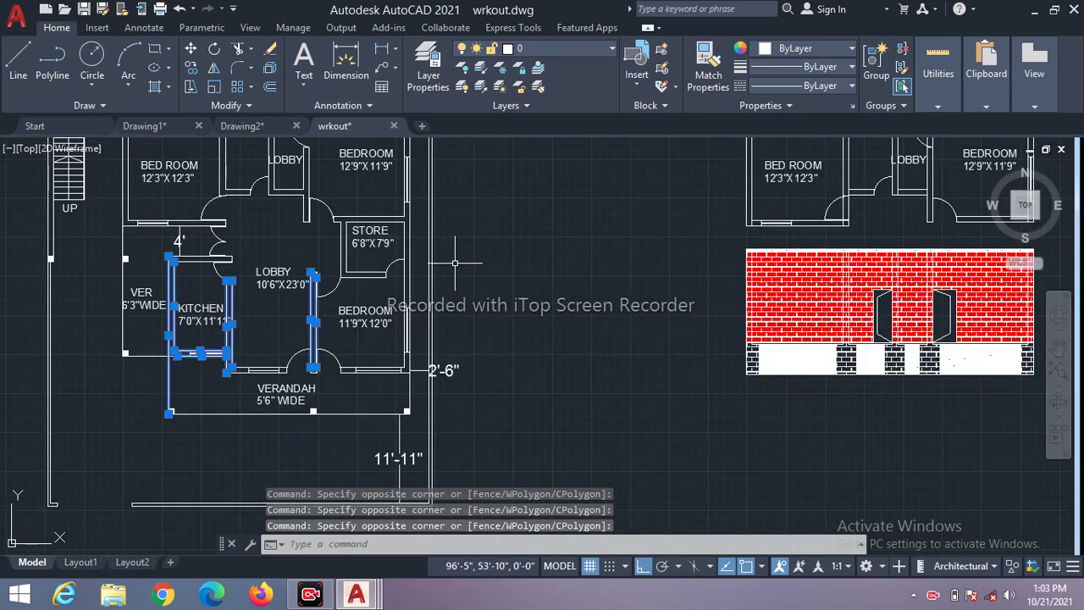
left_click(417, 244)
left_click(407, 247)
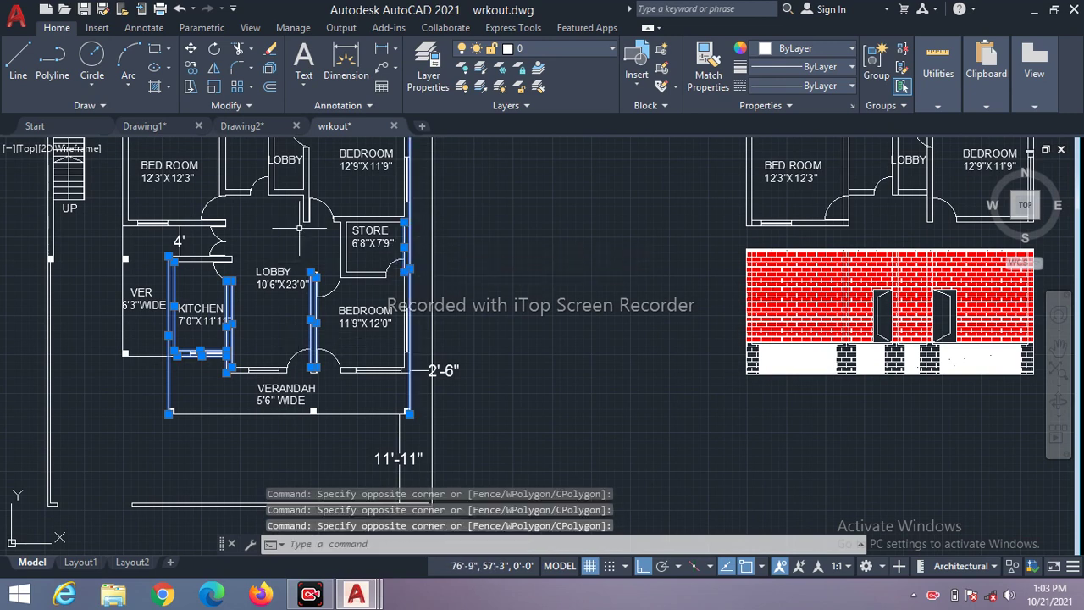
left_click(315, 171)
left_click(285, 193)
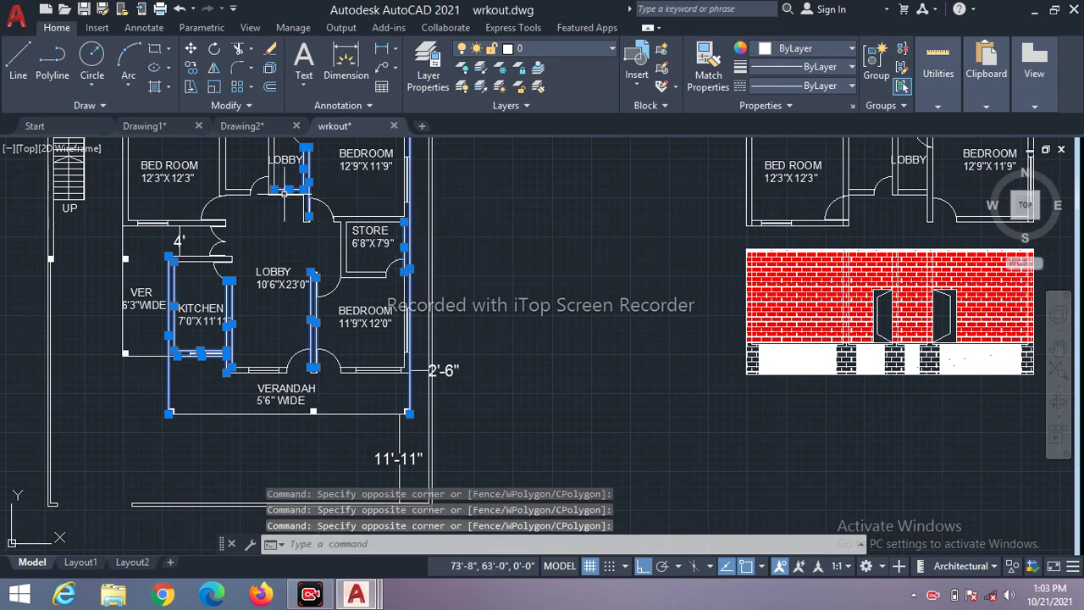
scroll(242, 213, "down", 5)
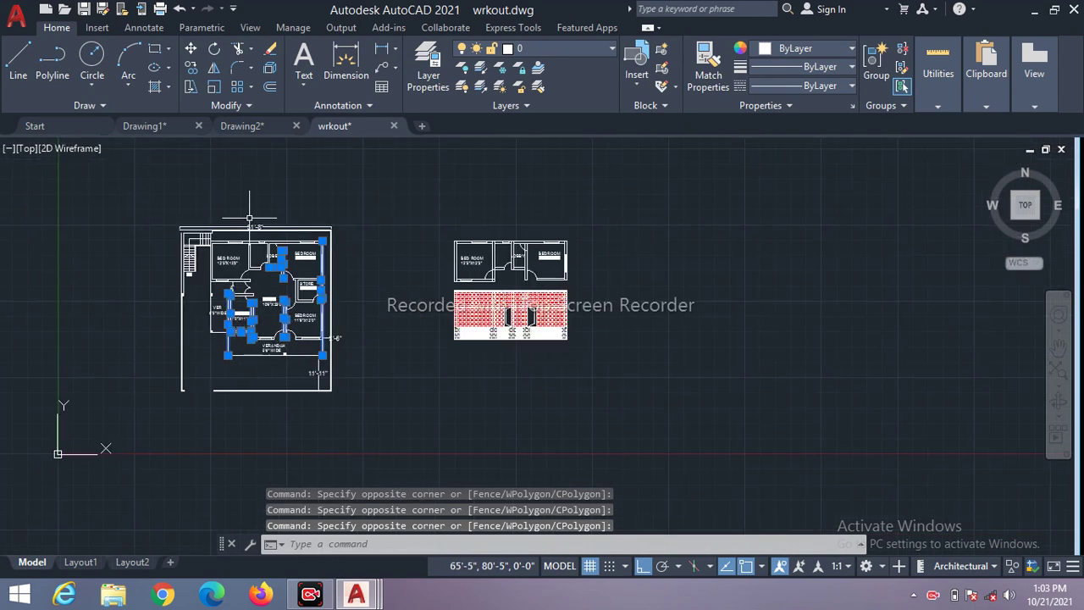
scroll(248, 254, "up", 3)
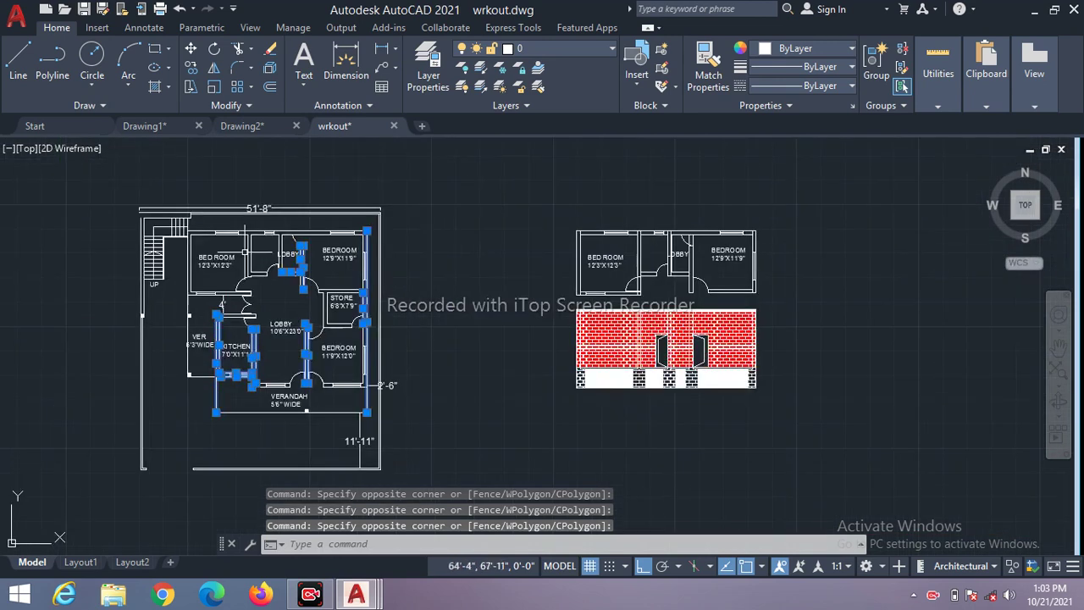
left_click(198, 246)
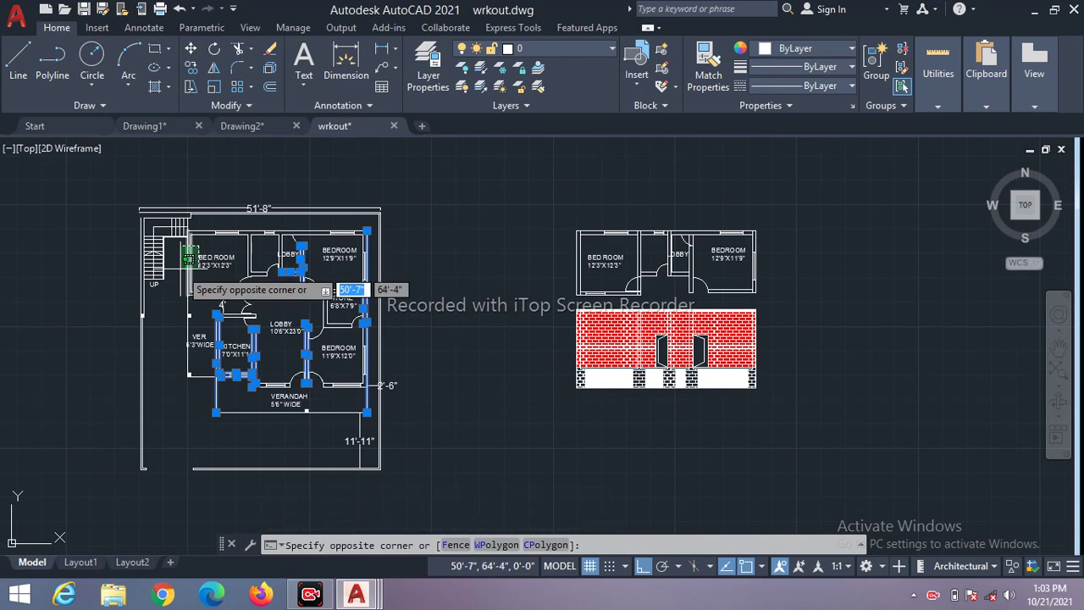
left_click(178, 254)
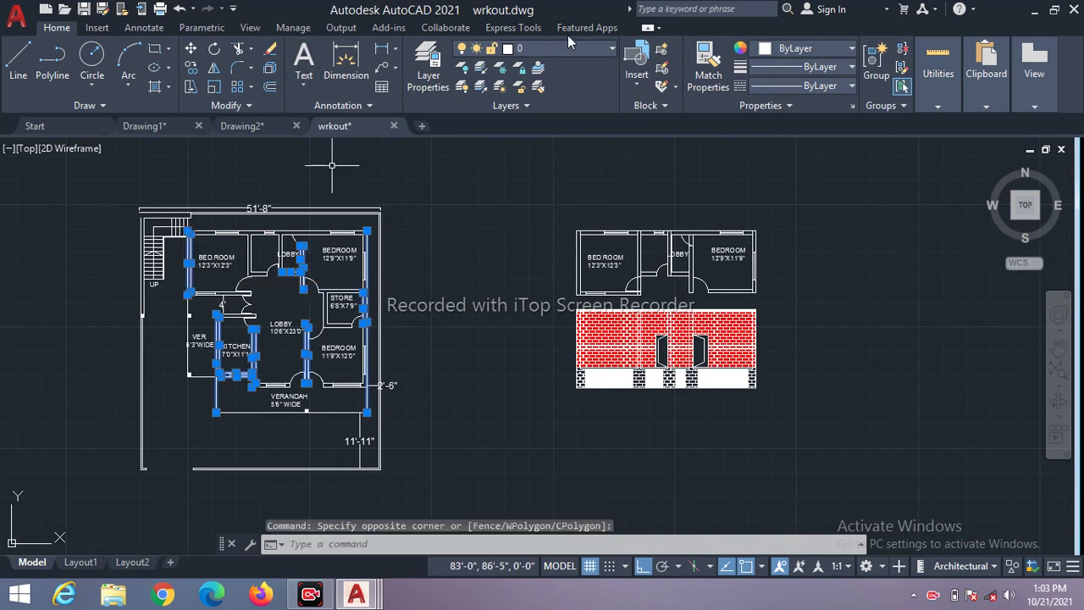
left_click(610, 51)
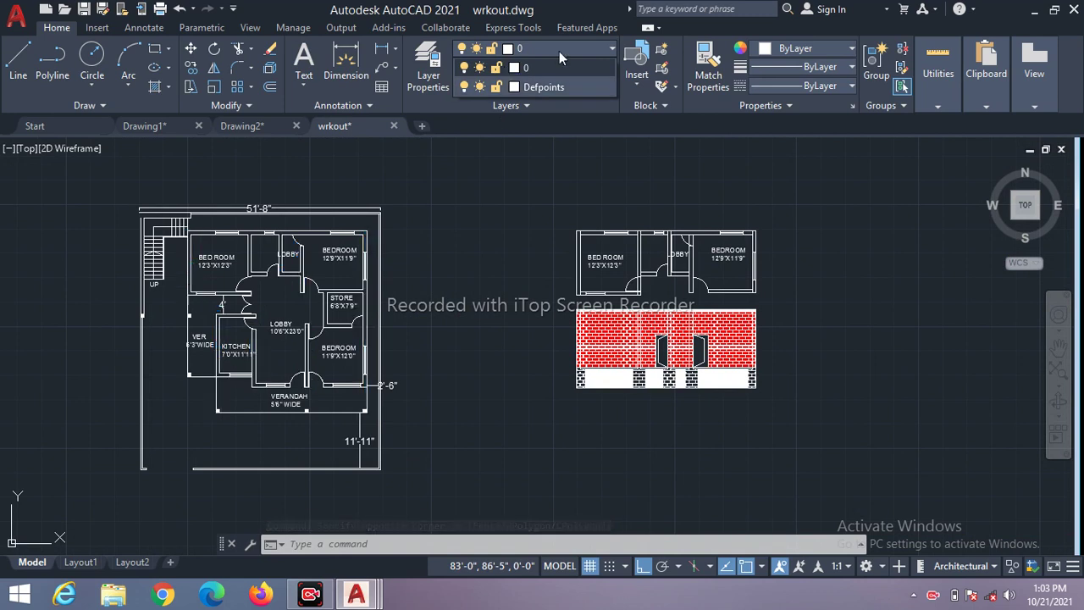
left_click(511, 236)
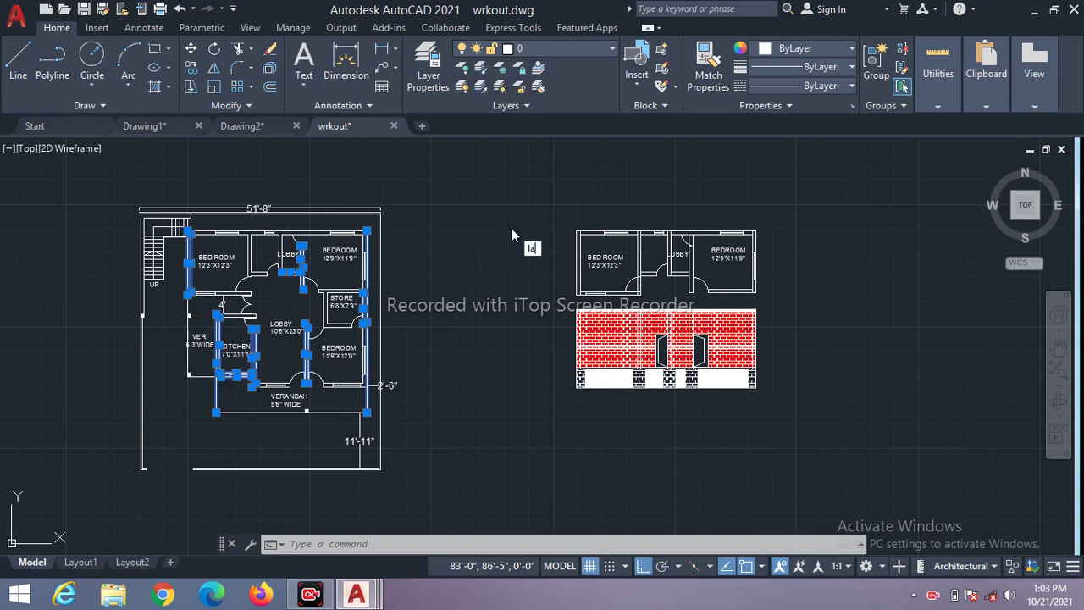
- Open the layer manager with LAYER and add a new layer named 'walls'
type("y")
key("Return")
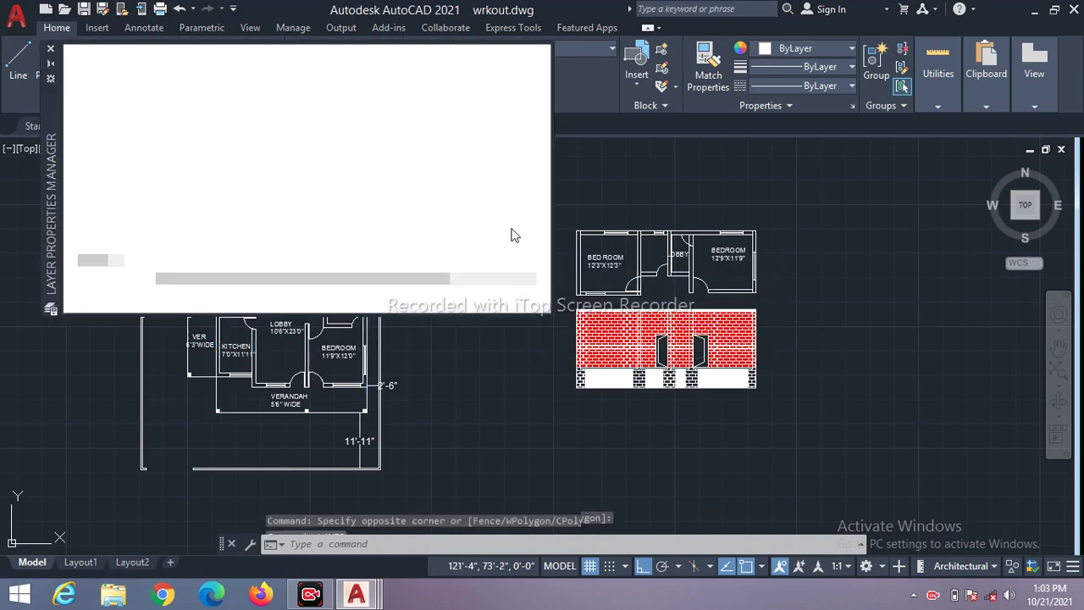
right_click(164, 169)
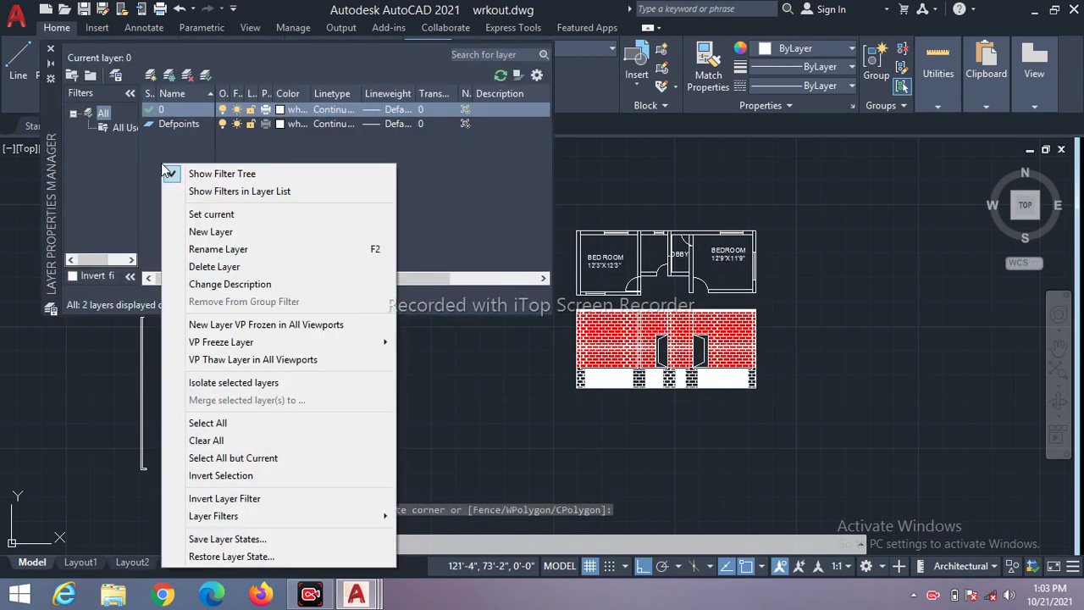
left_click(234, 237)
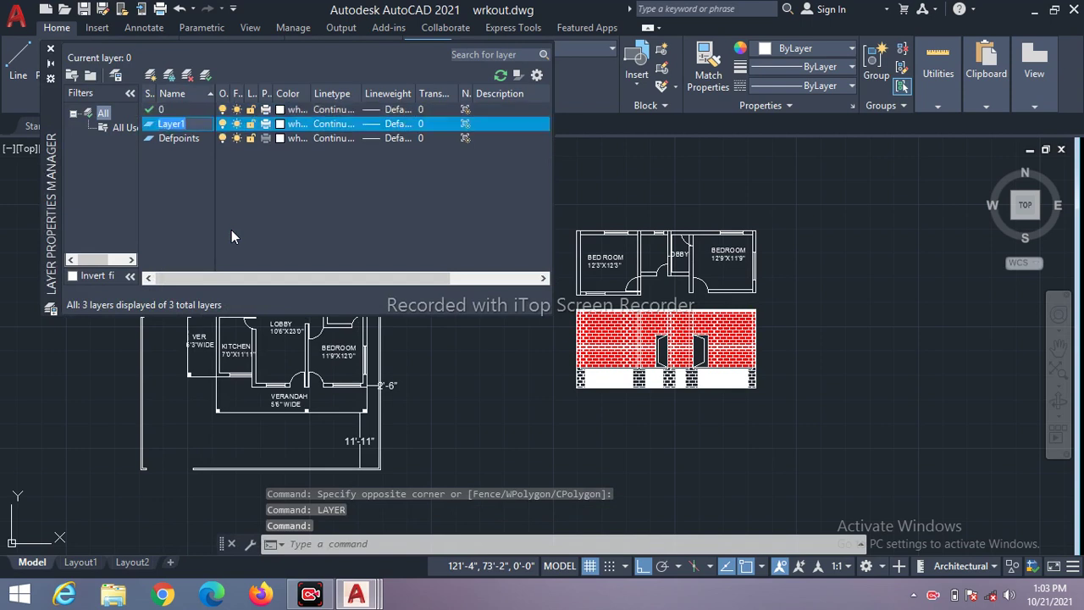
type("wall")
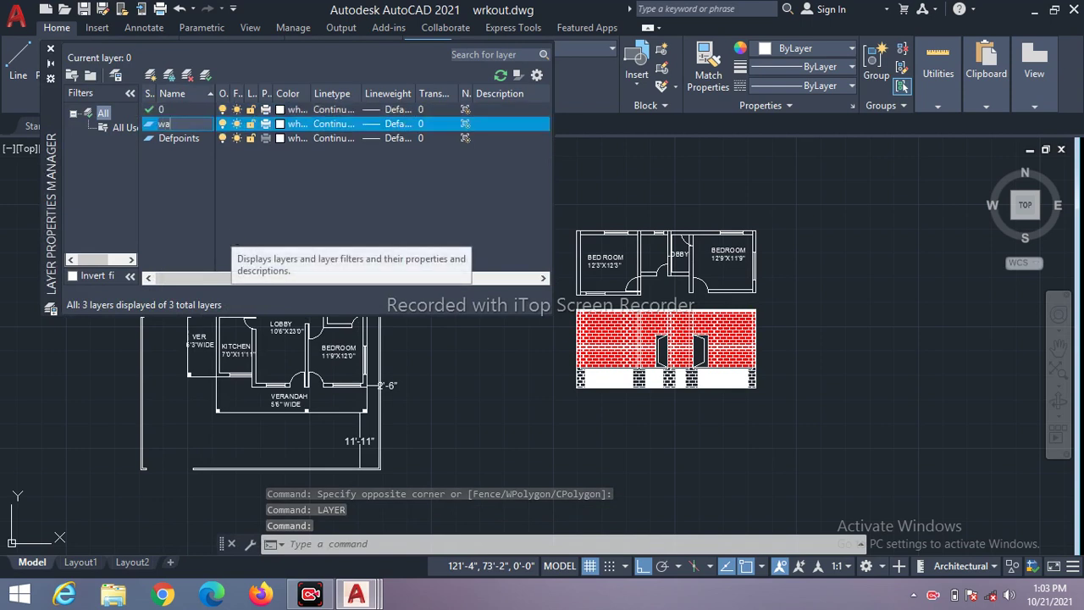
type("s")
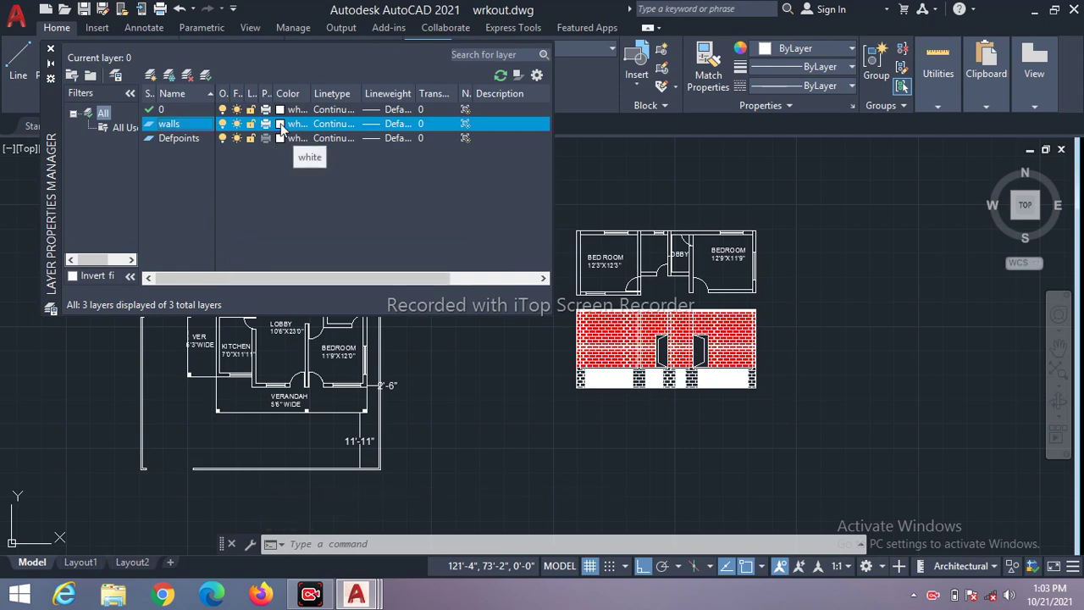
- Give the walls layer green colour 102, make it current, and close the manager
left_click(280, 124)
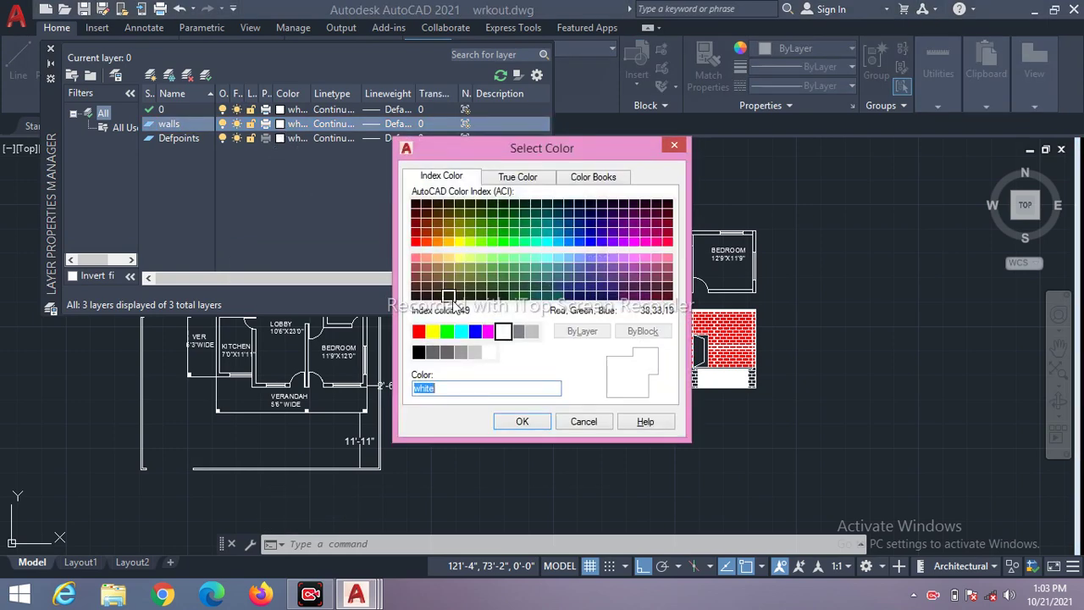
left_click(419, 331)
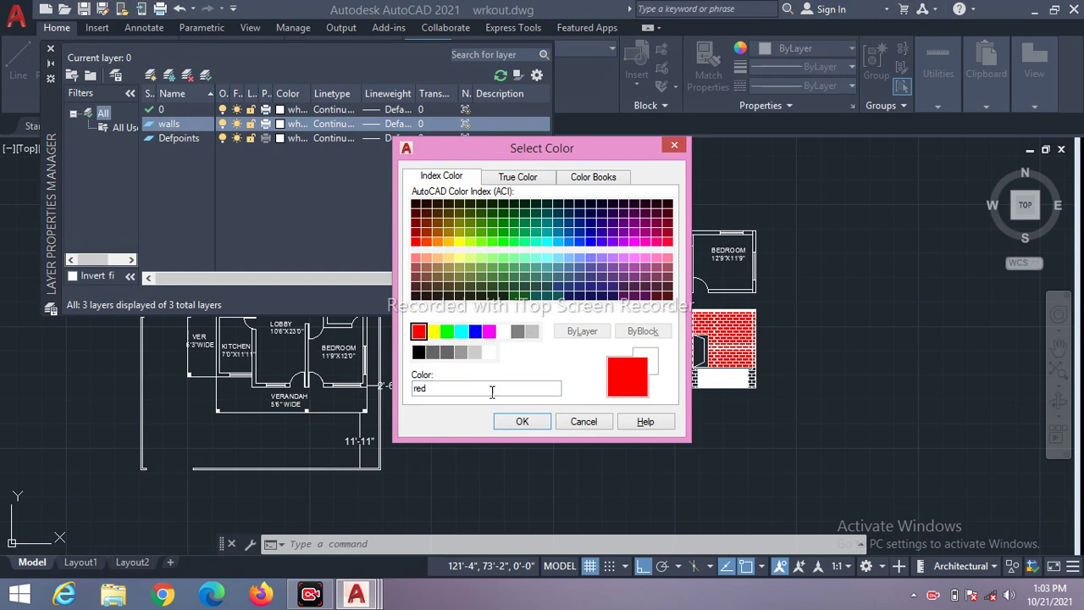
left_click(514, 235)
left_click(518, 422)
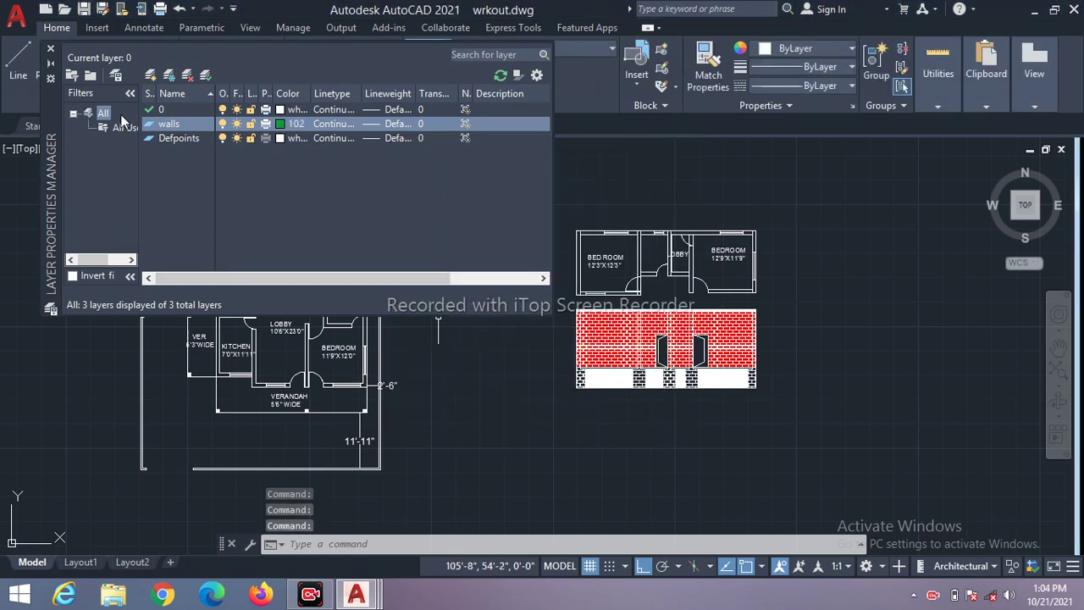
double_click(146, 125)
left_click(51, 49)
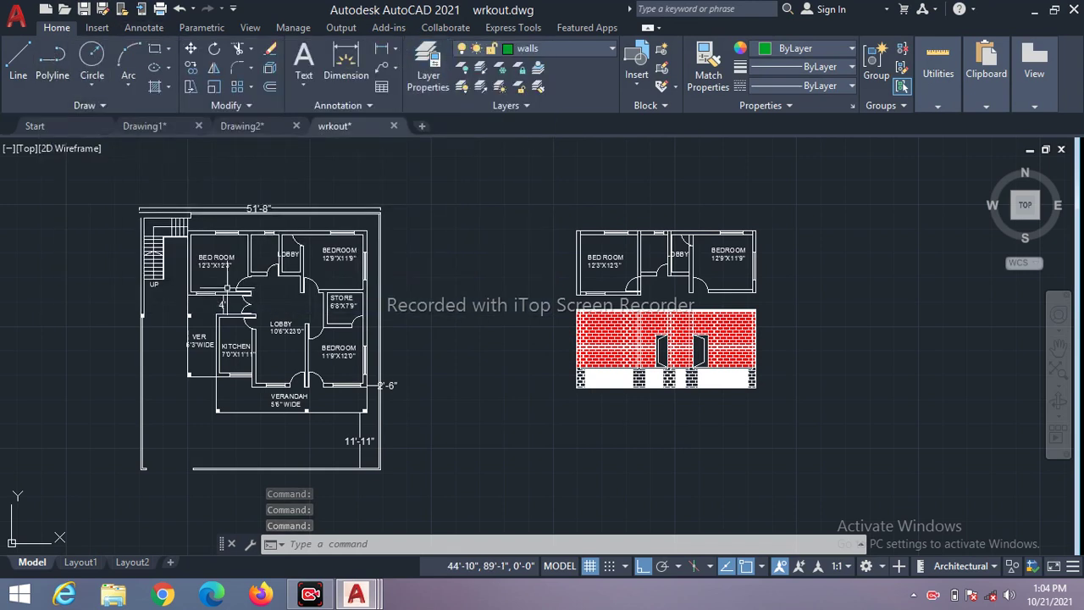
scroll(514, 504, "up", 5)
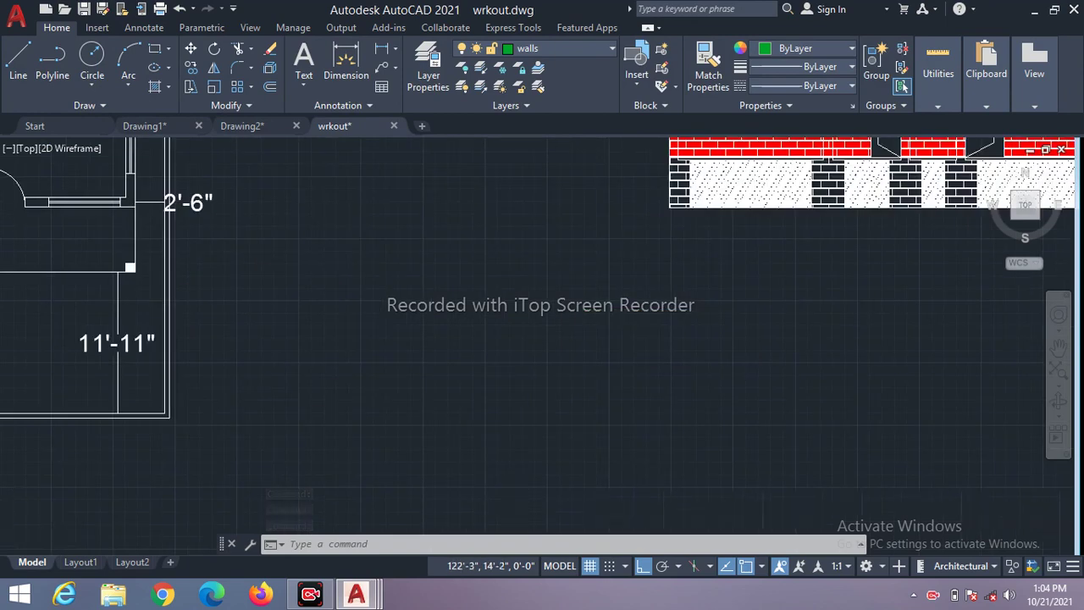
scroll(542, 457, "down", 5)
scroll(308, 342, "up", 2)
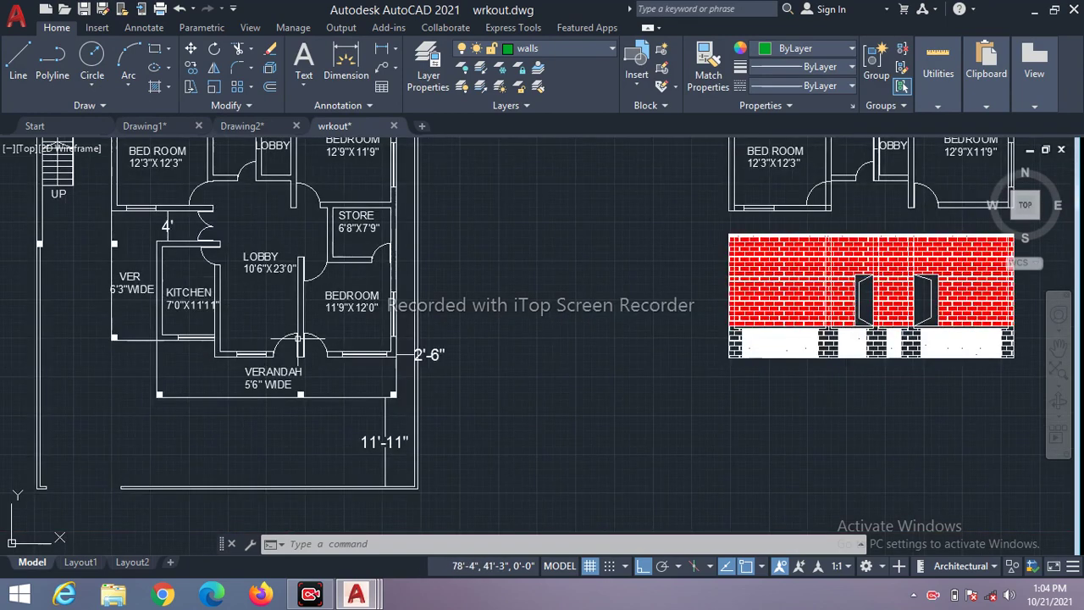
left_click(186, 338)
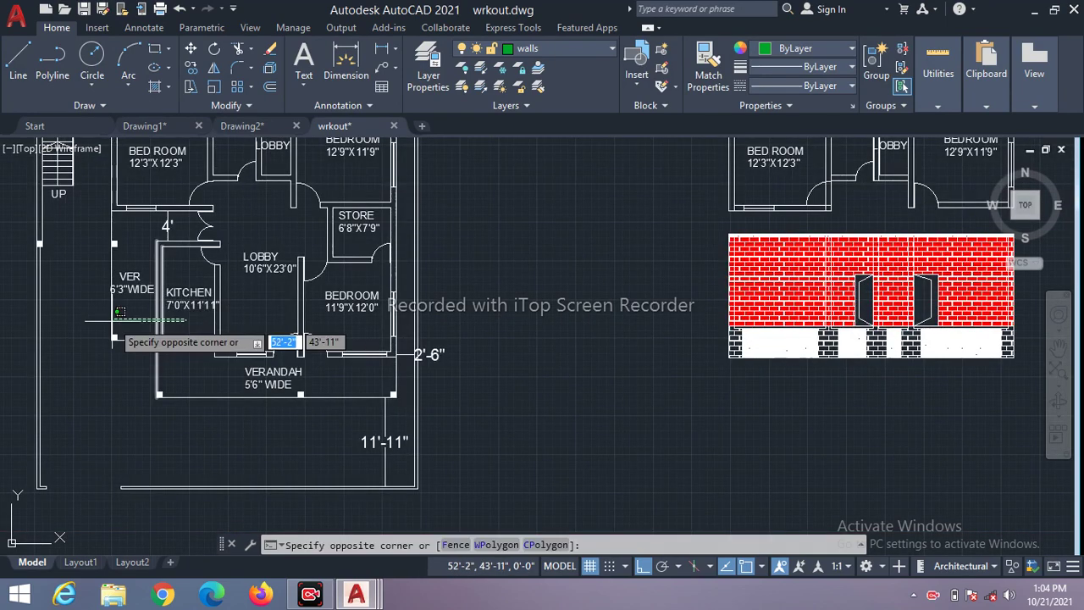
left_click(134, 336)
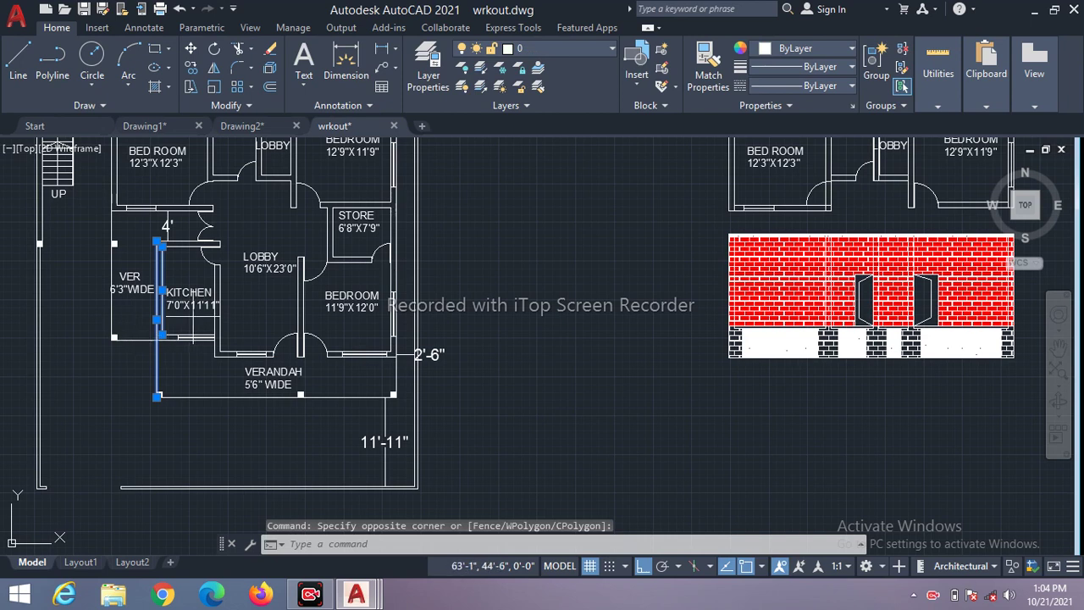
left_click(193, 316)
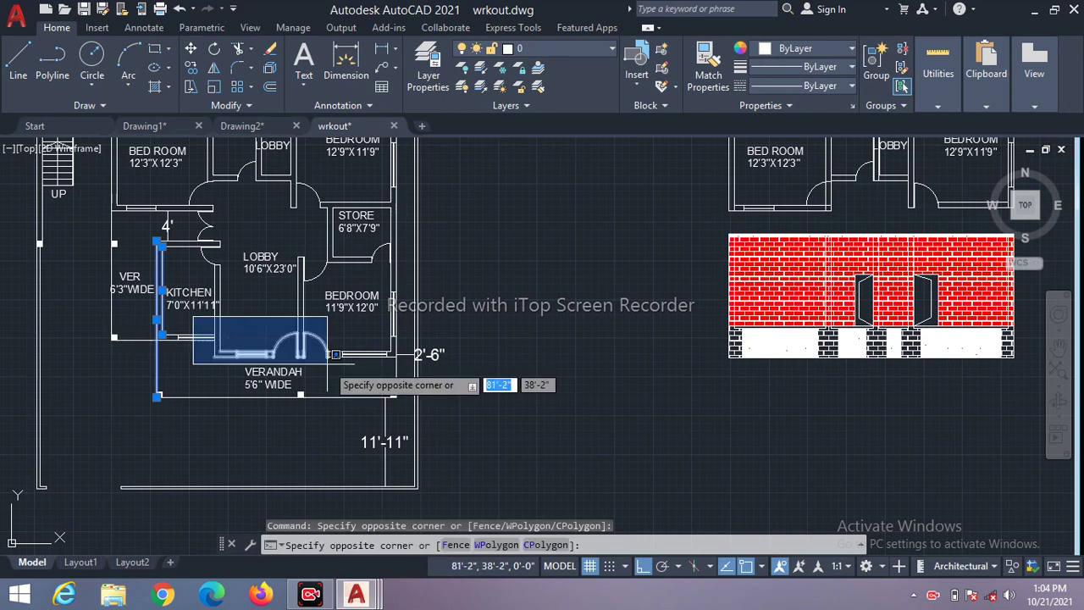
left_click(267, 332)
left_click(254, 320)
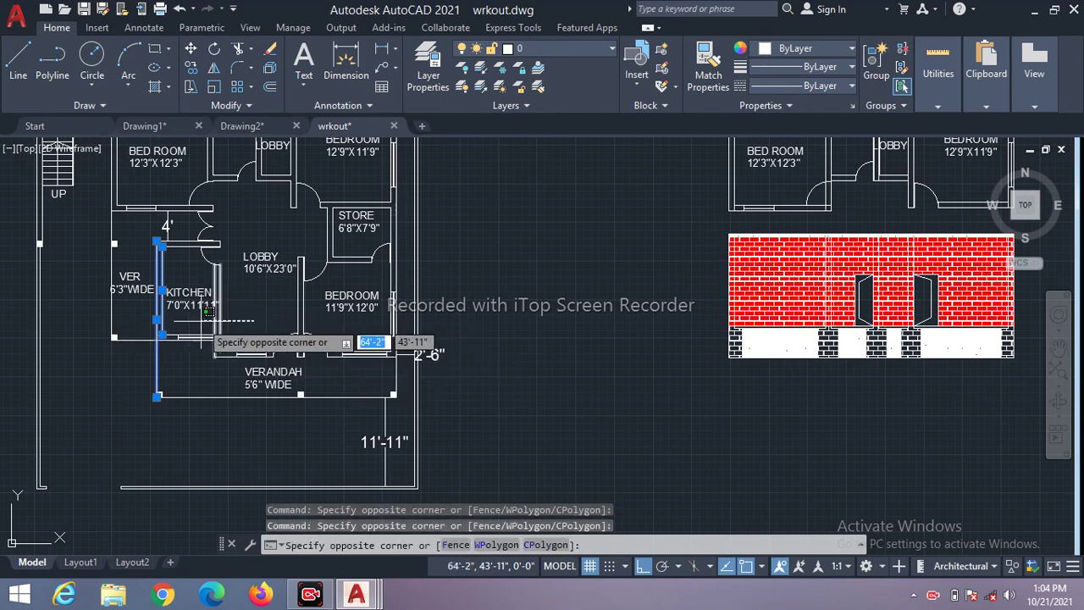
left_click(208, 312)
left_click(307, 306)
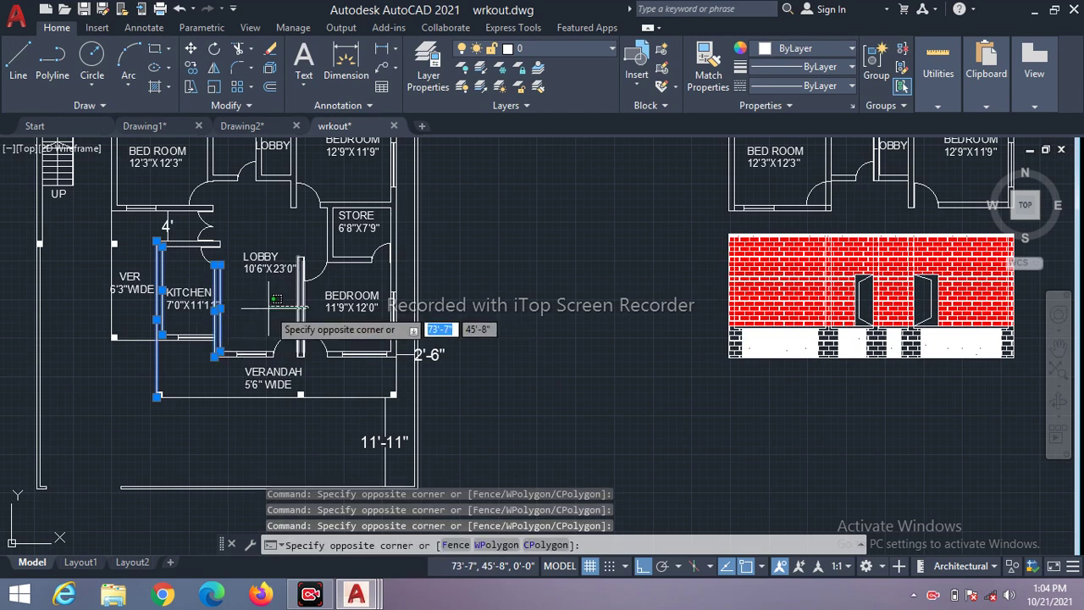
left_click(269, 311)
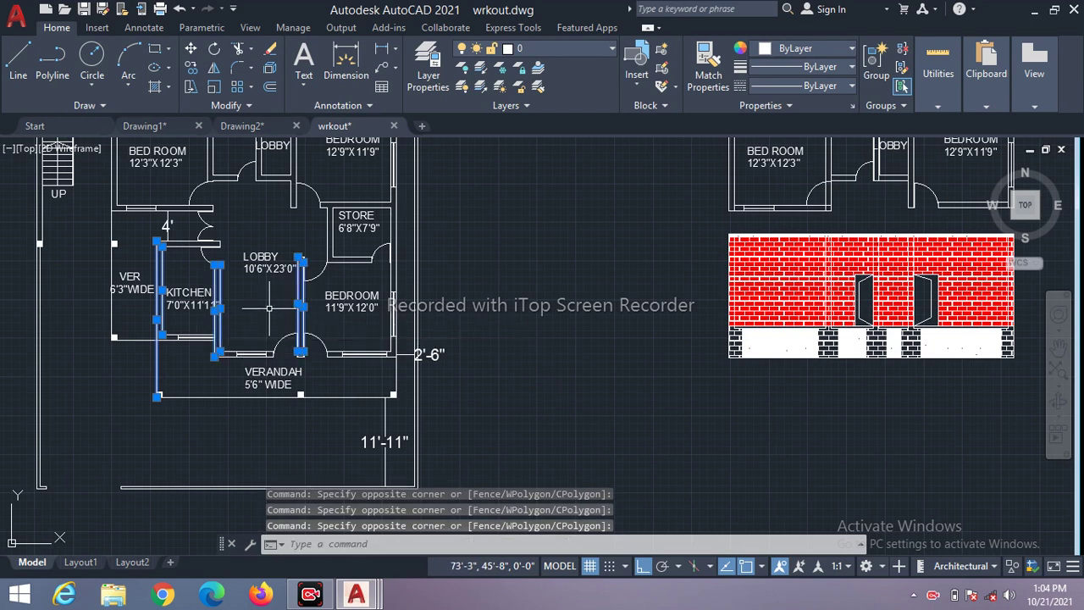
left_click(145, 189)
left_click(102, 211)
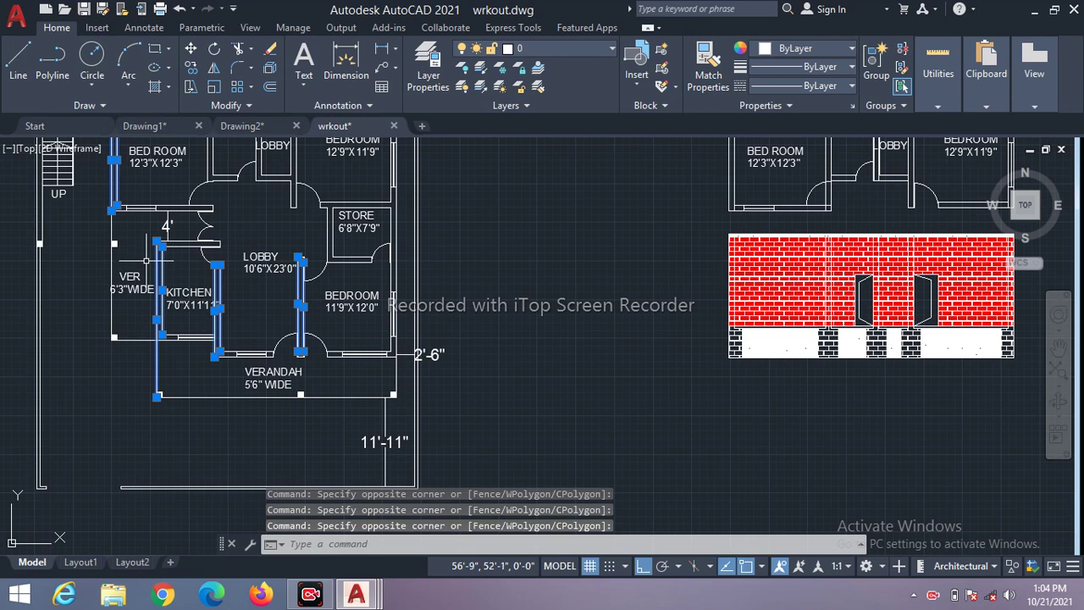
left_click(143, 261)
left_click(98, 238)
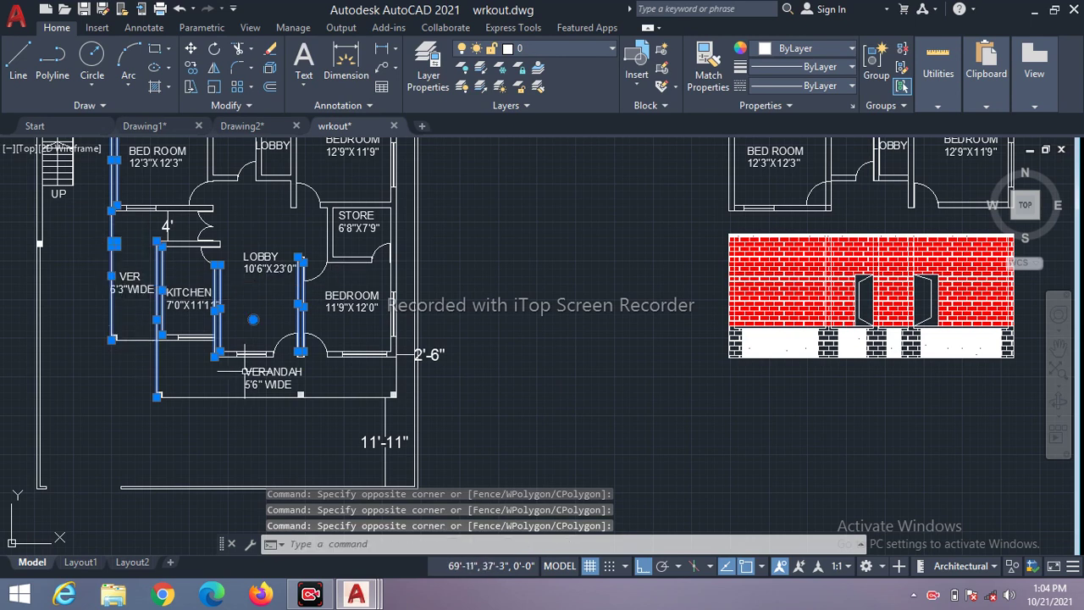
left_click(378, 330)
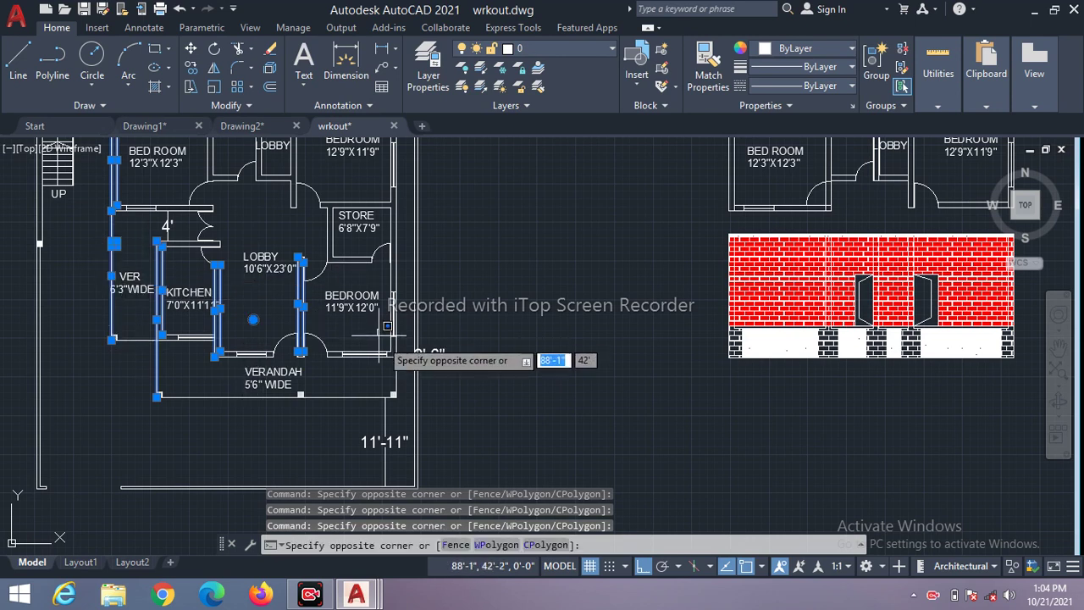
left_click(373, 216)
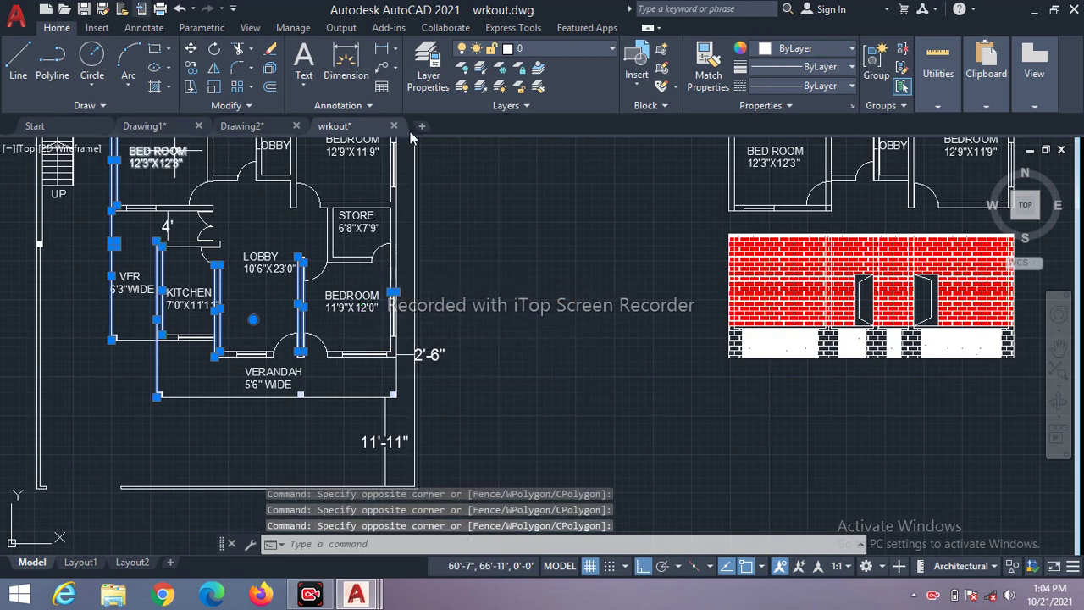
left_click(580, 51)
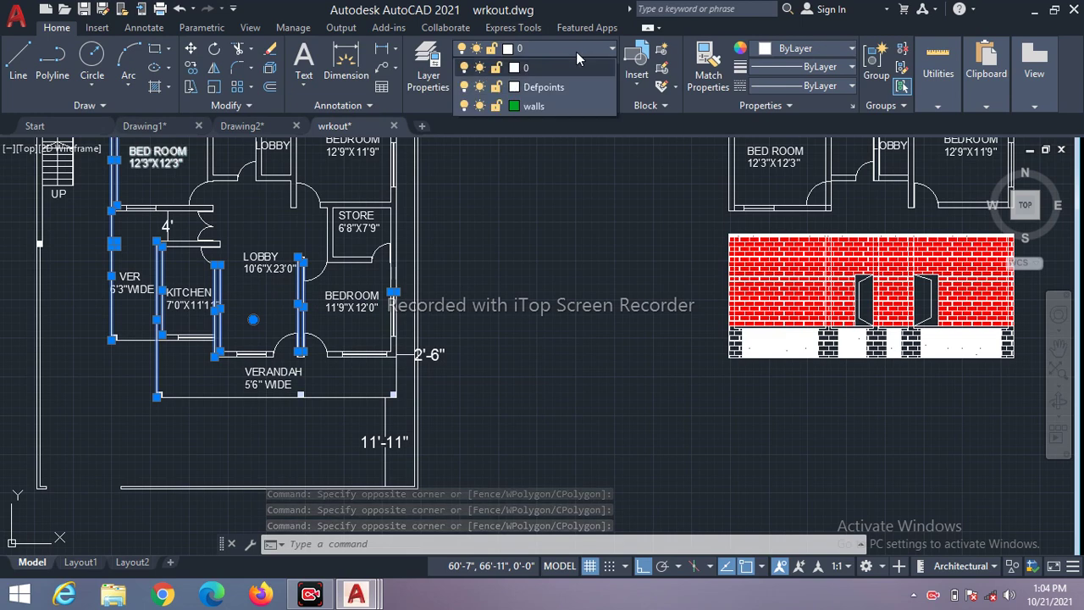
left_click(552, 107)
scroll(439, 425, "down", 2)
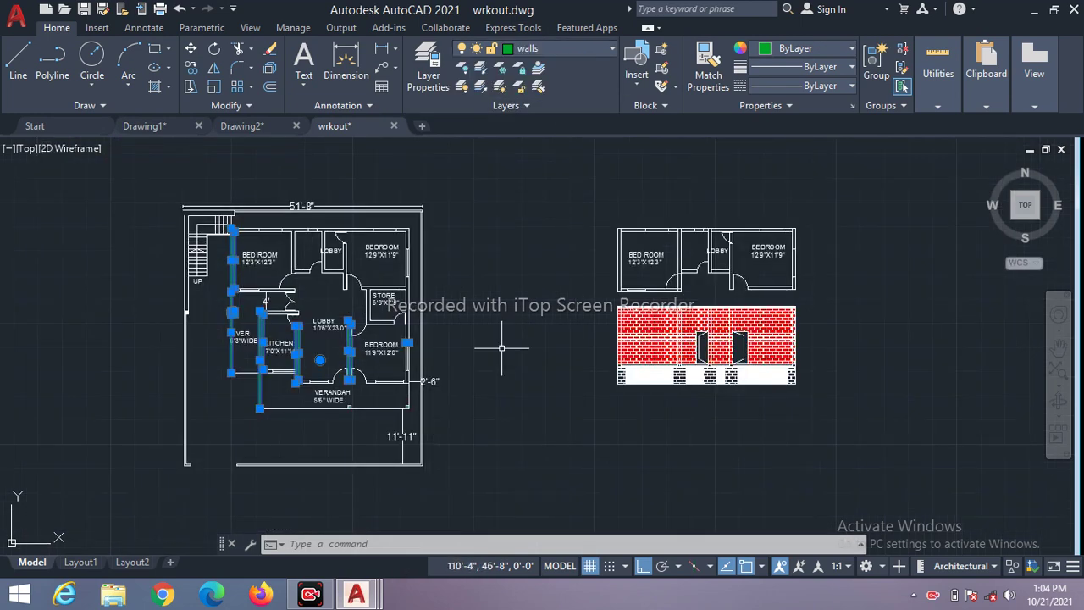
left_click(501, 349)
key("Escape")
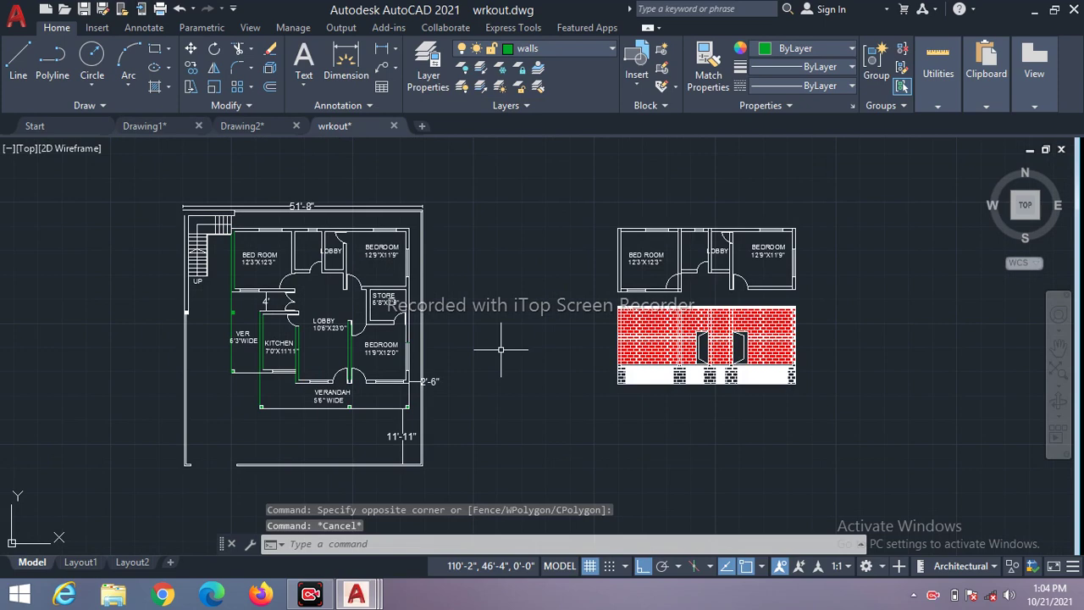
key("ctrl+z")
key("ctrl+z")
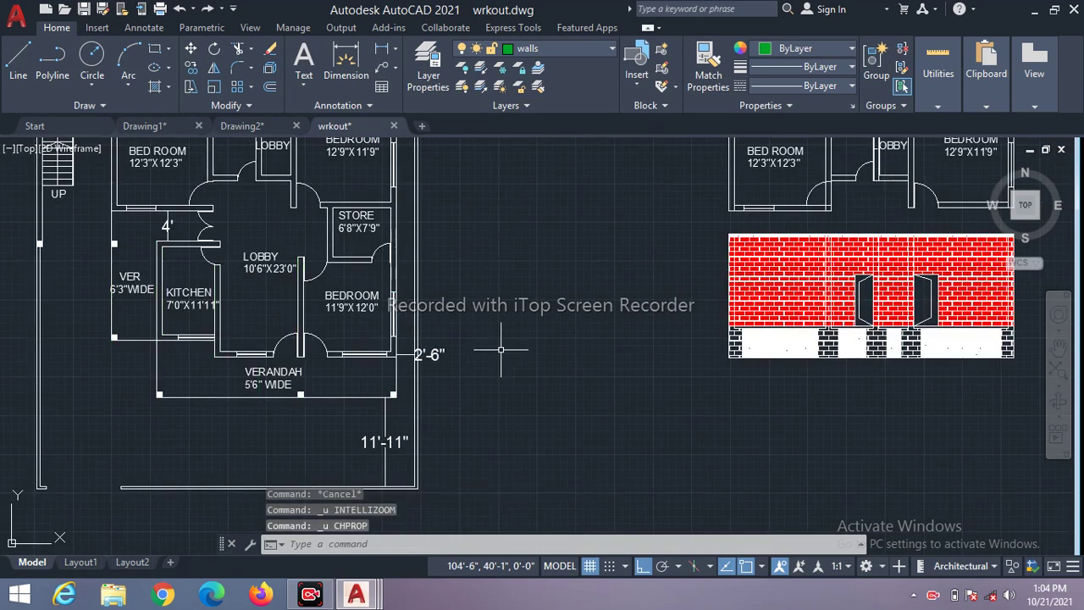
scroll(500, 349, "down", 3)
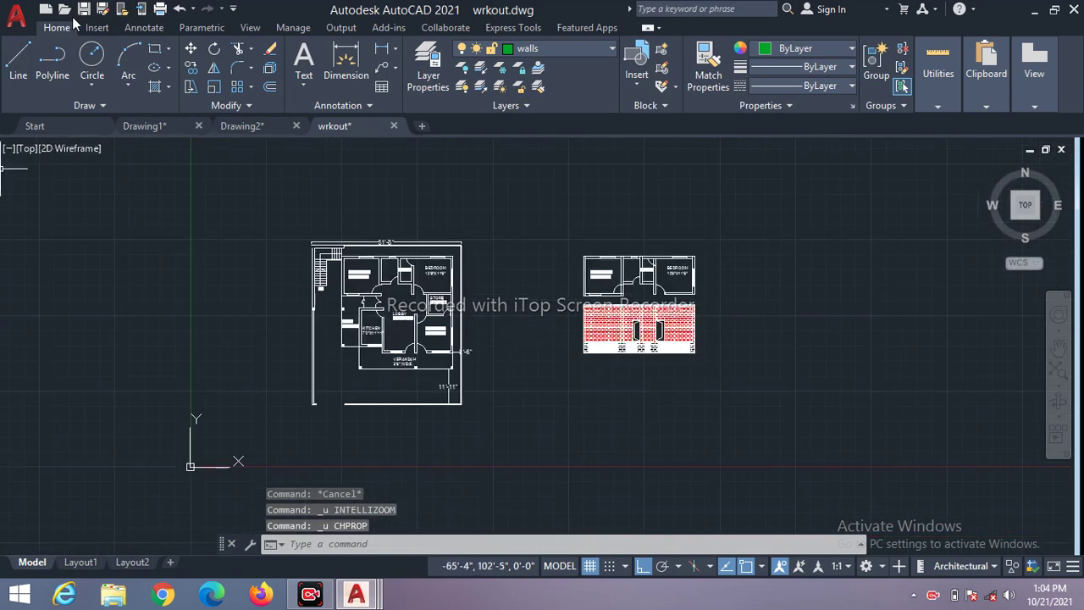
- Open new workout.dwg from the recent drawings list to view the red-walled example plan
left_click(25, 27)
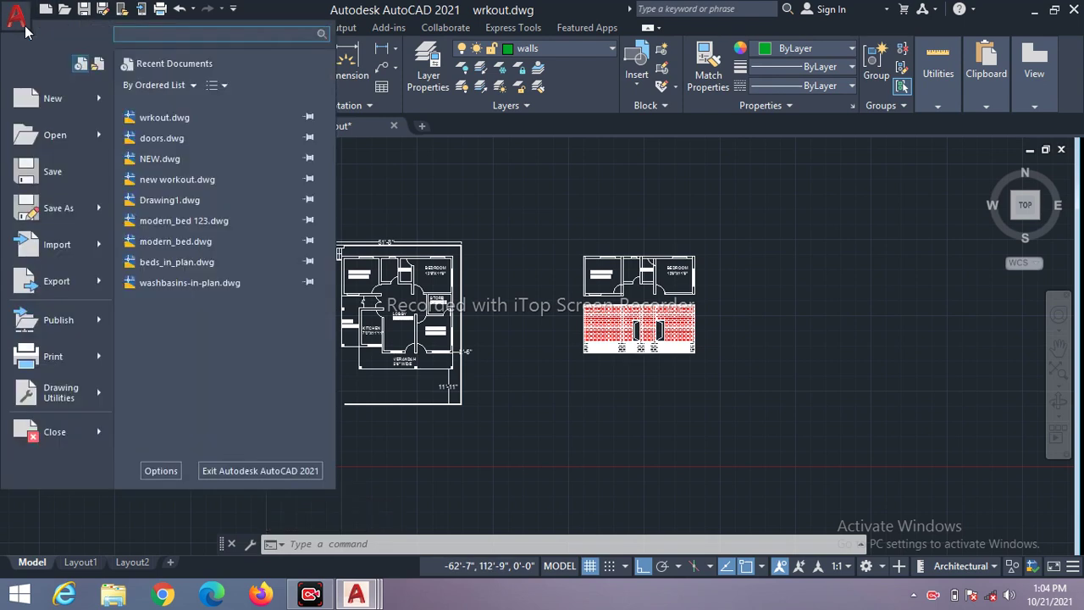
left_click(207, 180)
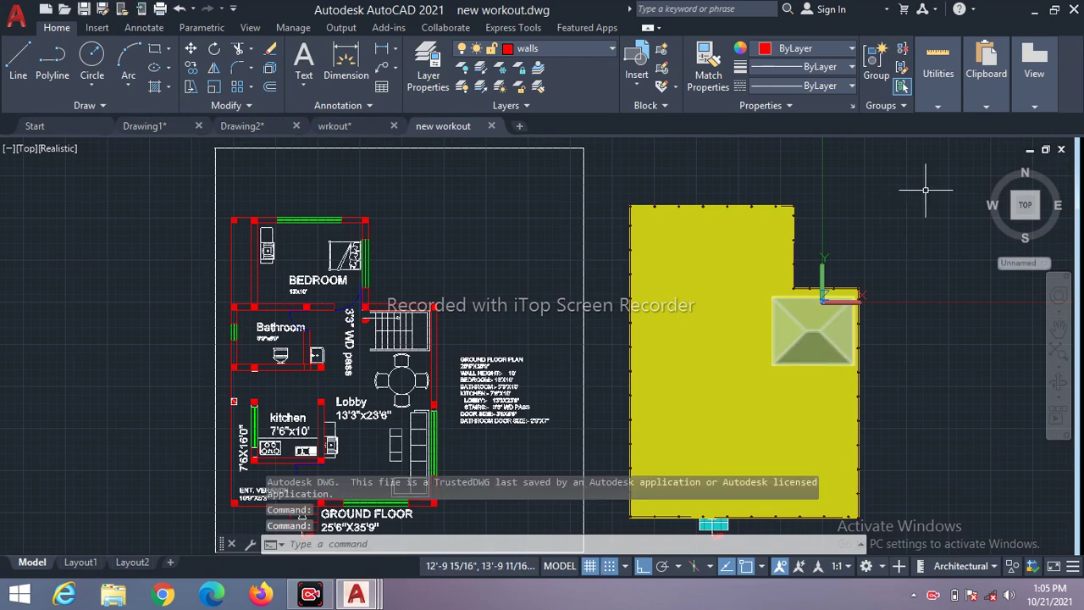
scroll(542, 475, "down", 2)
scroll(407, 446, "down", 2)
scroll(508, 187, "down", 3)
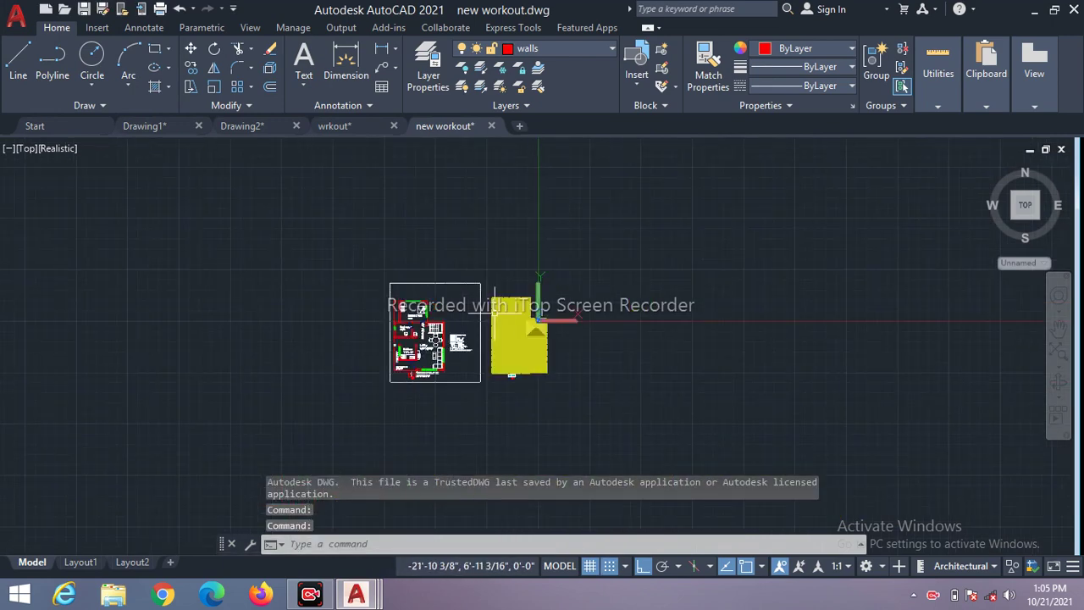
scroll(423, 386, "up", 3)
scroll(422, 373, "up", 3)
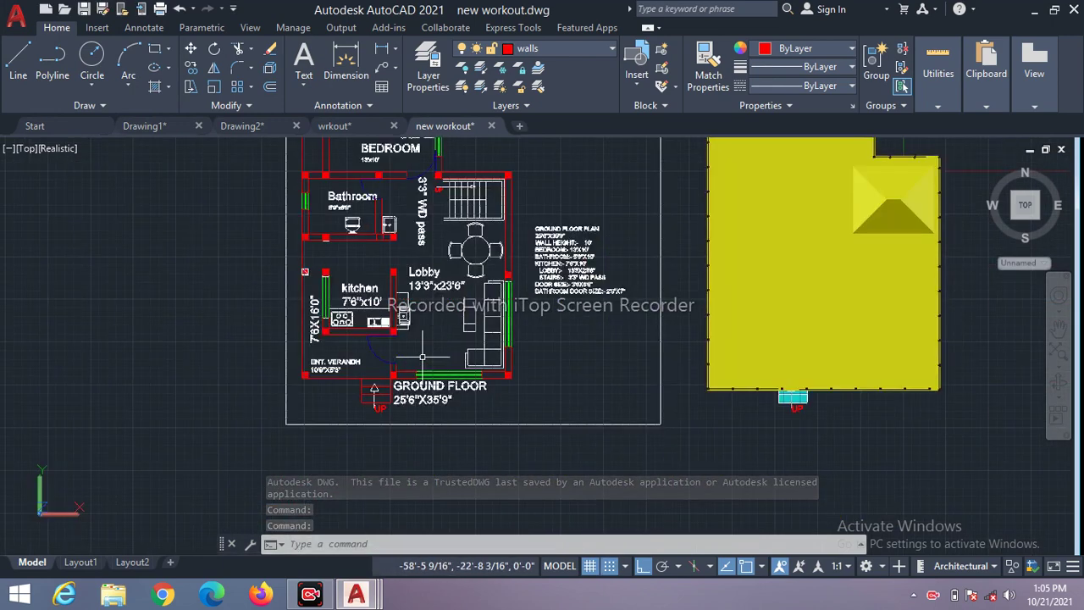
scroll(394, 357, "up", 2)
scroll(392, 359, "up", 2)
scroll(392, 359, "up", 1)
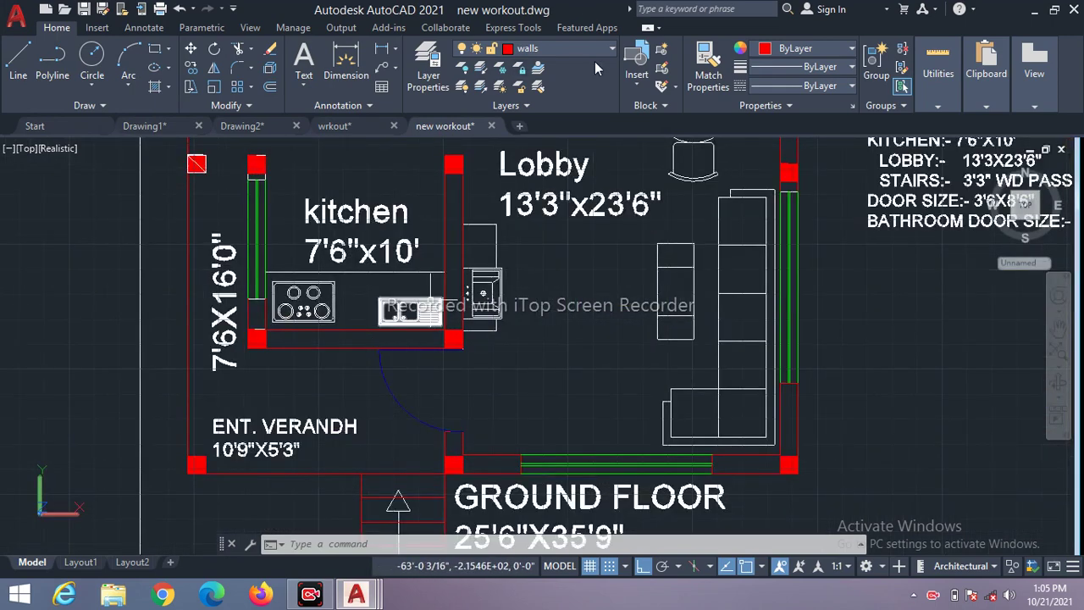
left_click(615, 49)
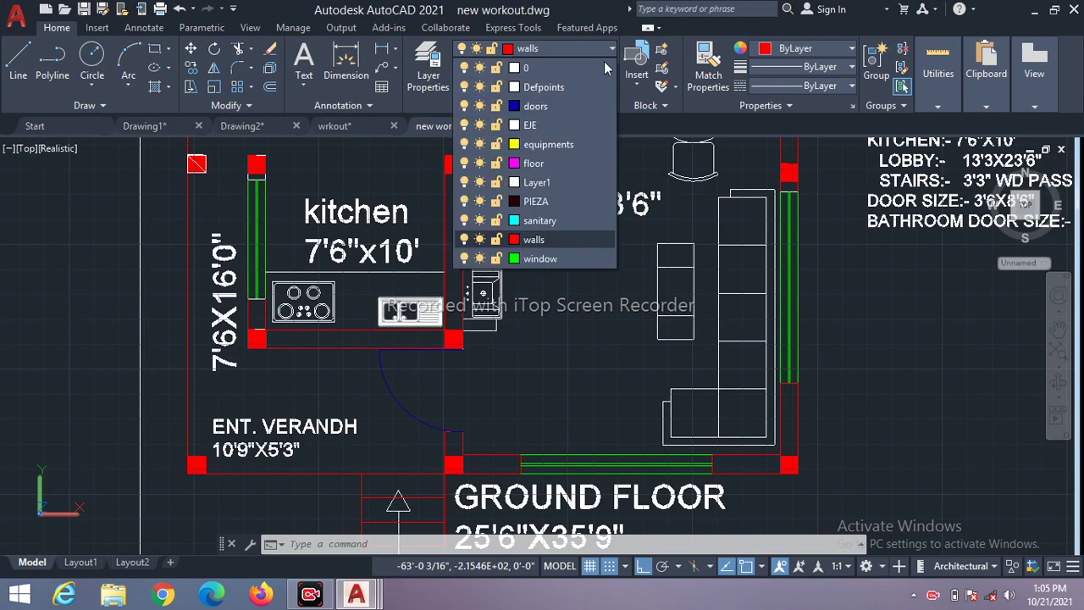
left_click(539, 304)
scroll(541, 361, "down", 1)
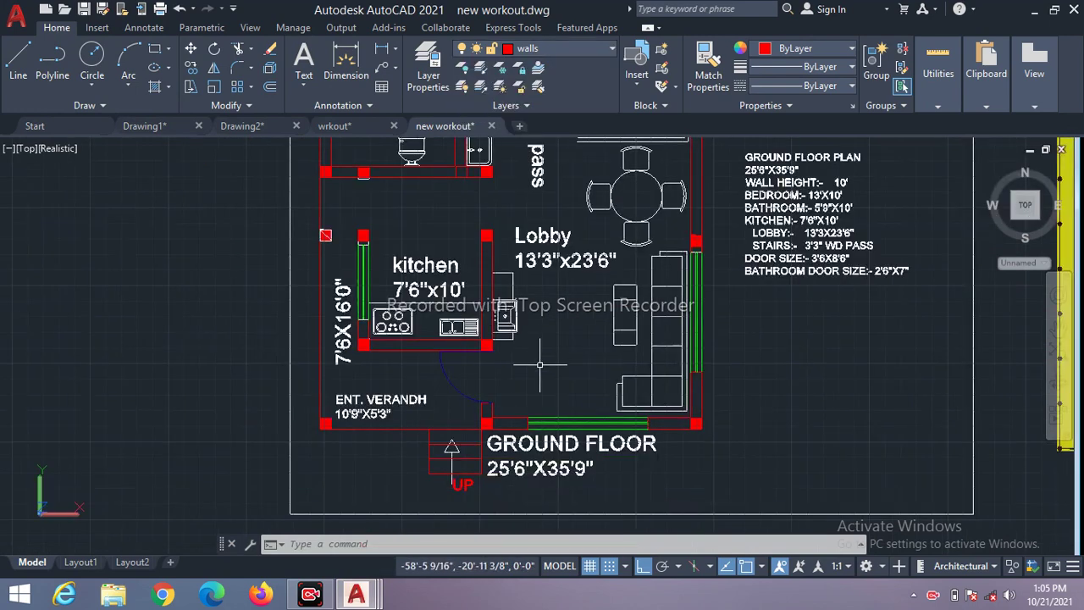
scroll(541, 361, "down", 1)
scroll(610, 313, "down", 2)
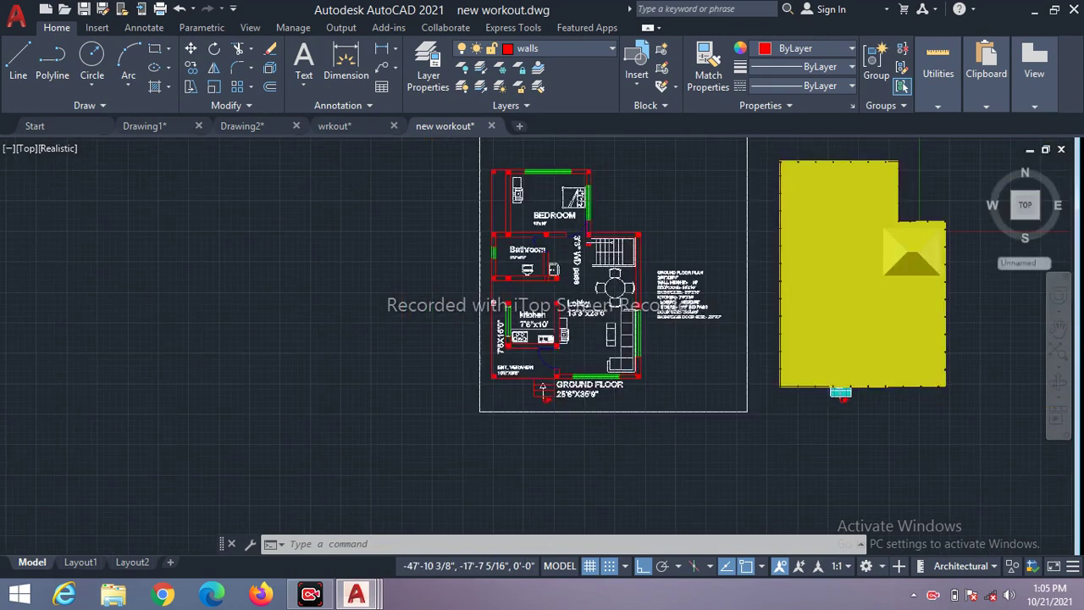
scroll(593, 282, "up", 2)
scroll(587, 277, "up", 3)
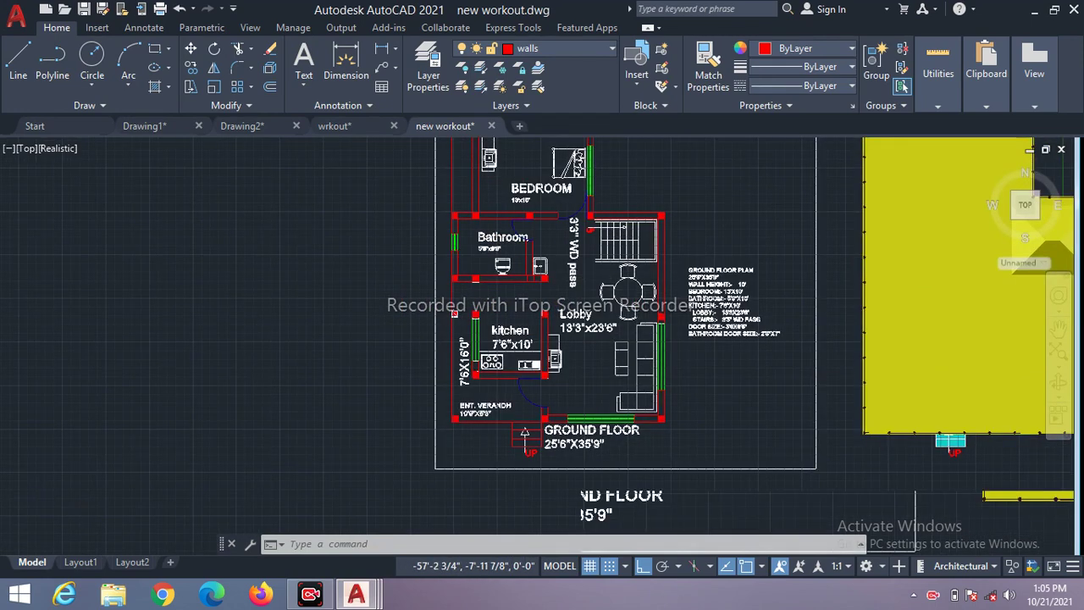
scroll(585, 276, "up", 3)
scroll(588, 280, "down", 6)
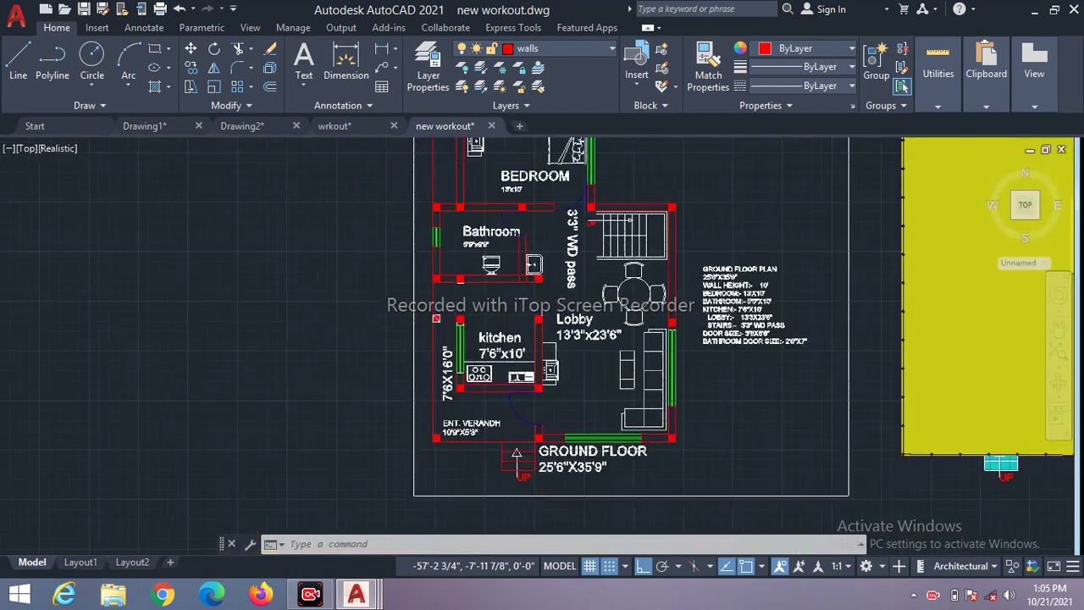
scroll(551, 335, "up", 2)
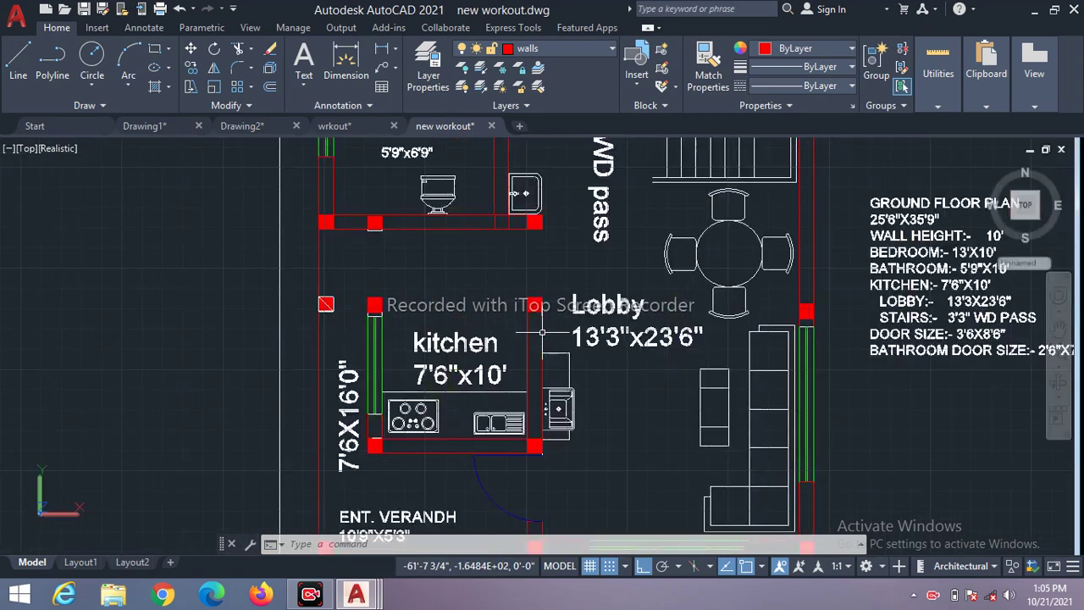
scroll(546, 333, "up", 2)
scroll(542, 332, "up", 2)
scroll(542, 332, "down", 4)
scroll(560, 322, "down", 4)
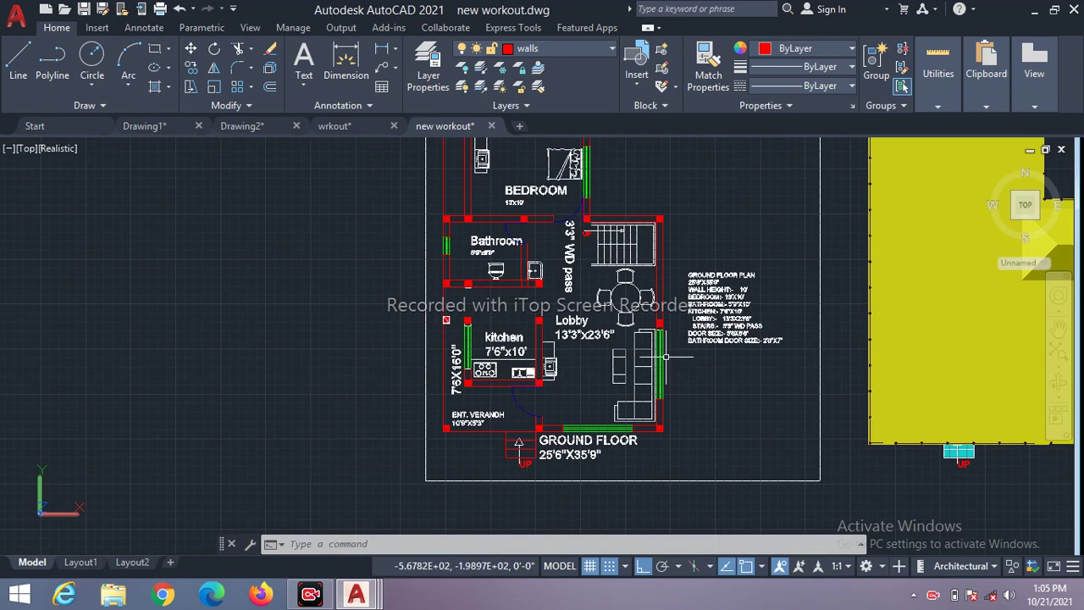
scroll(669, 356, "up", 2)
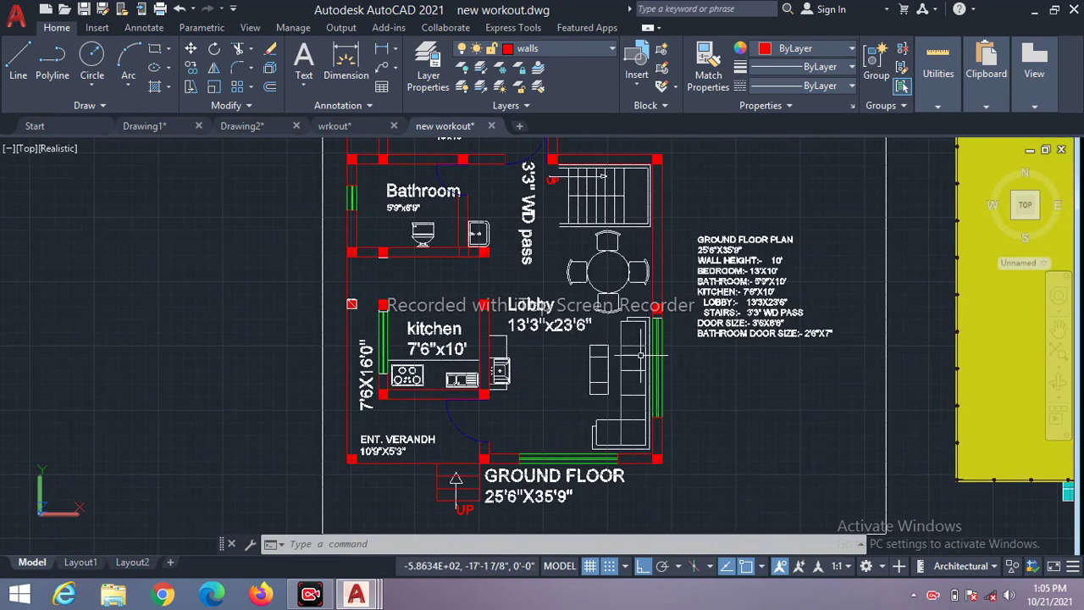
scroll(552, 352, "down", 2)
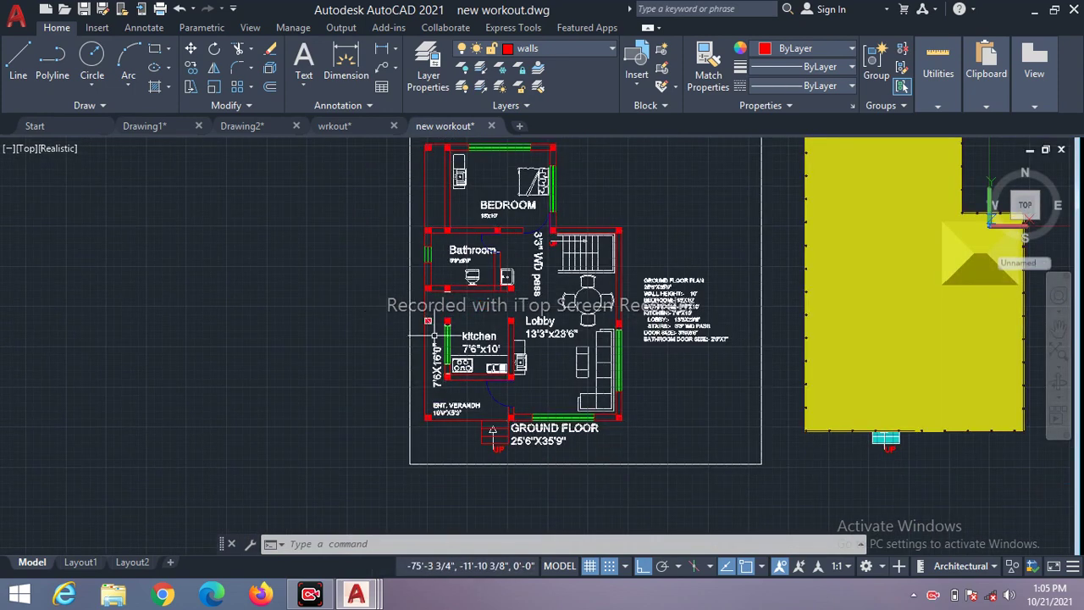
scroll(434, 348, "down", 2)
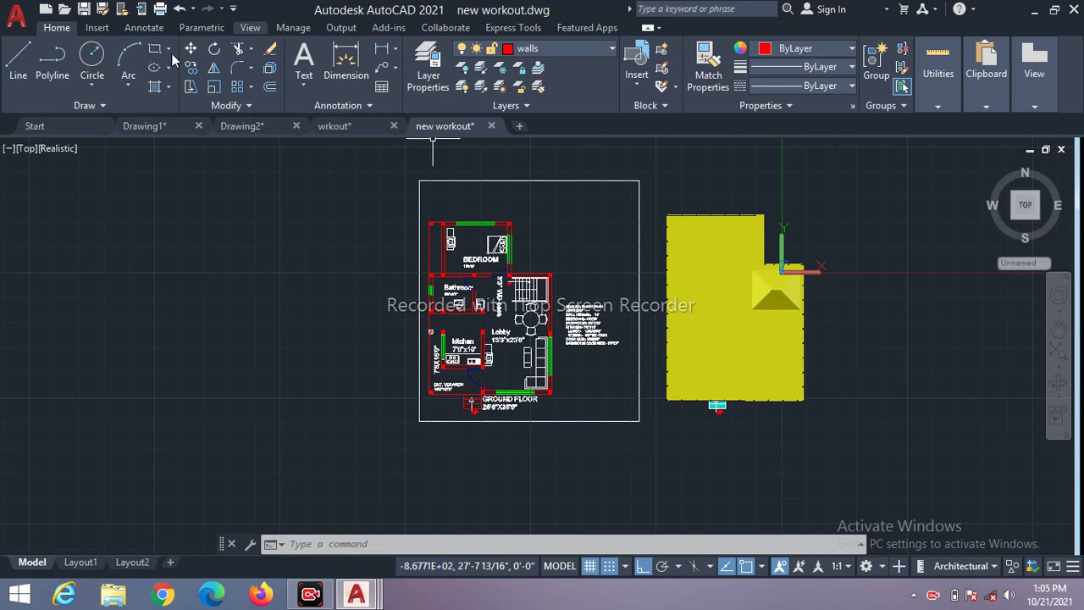
left_click(29, 149)
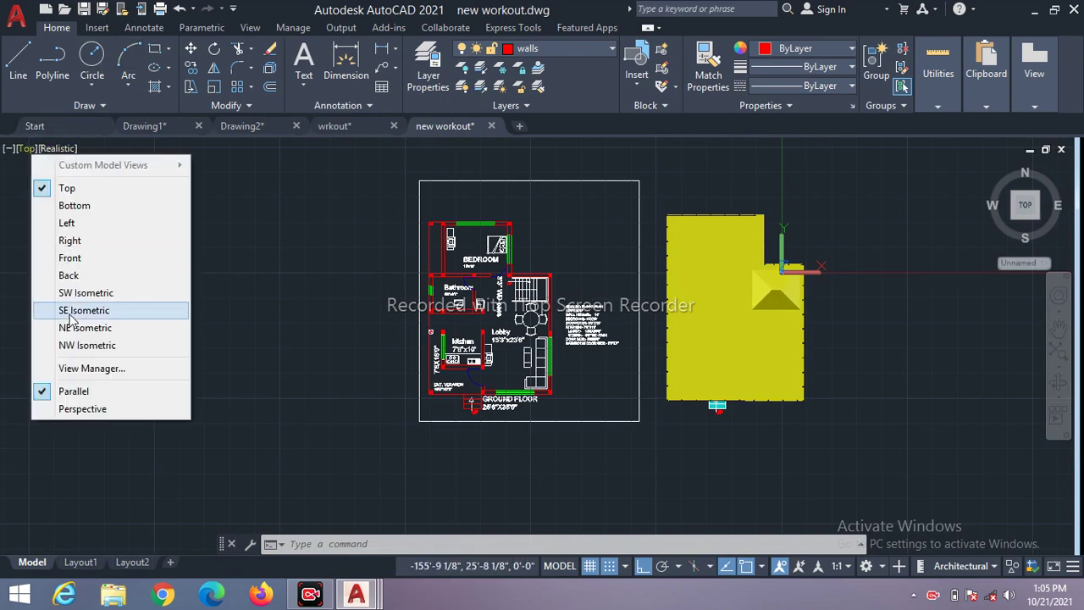
left_click(85, 292)
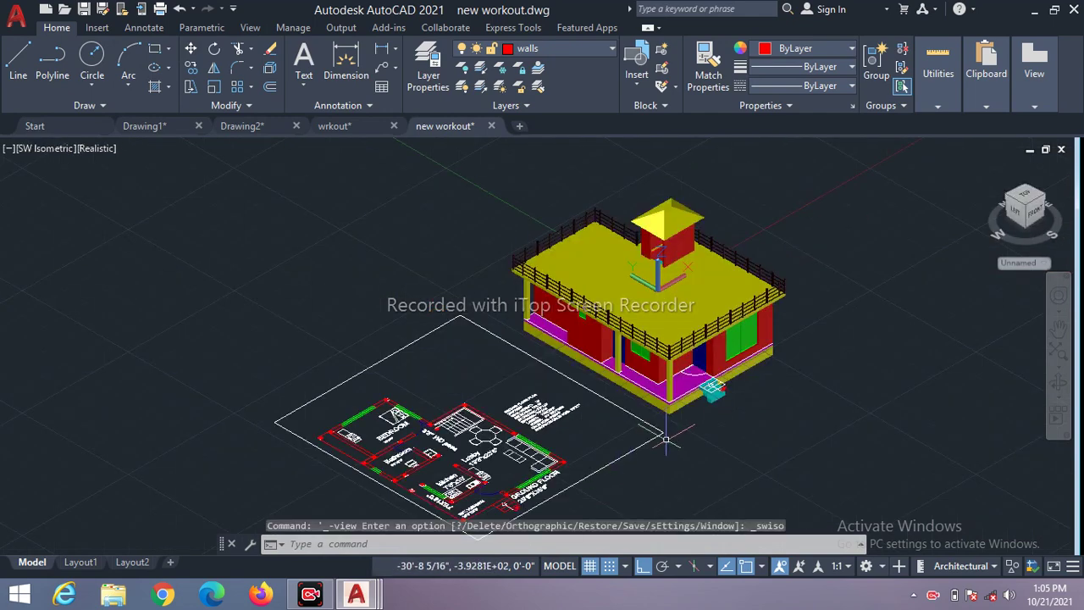
scroll(666, 440, "up", 4)
scroll(688, 392, "down", 3)
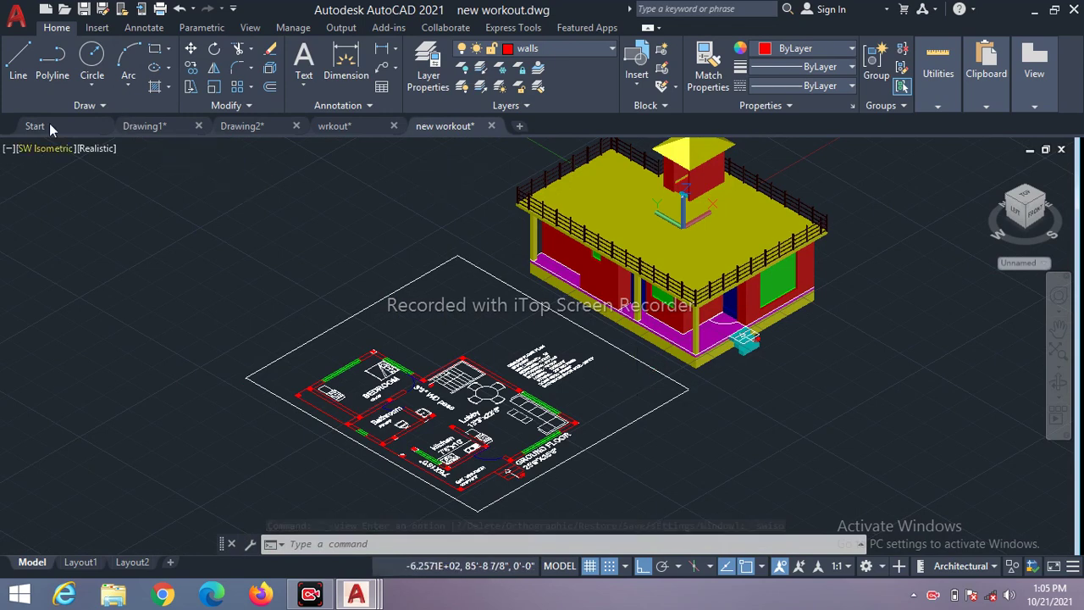
left_click(43, 149)
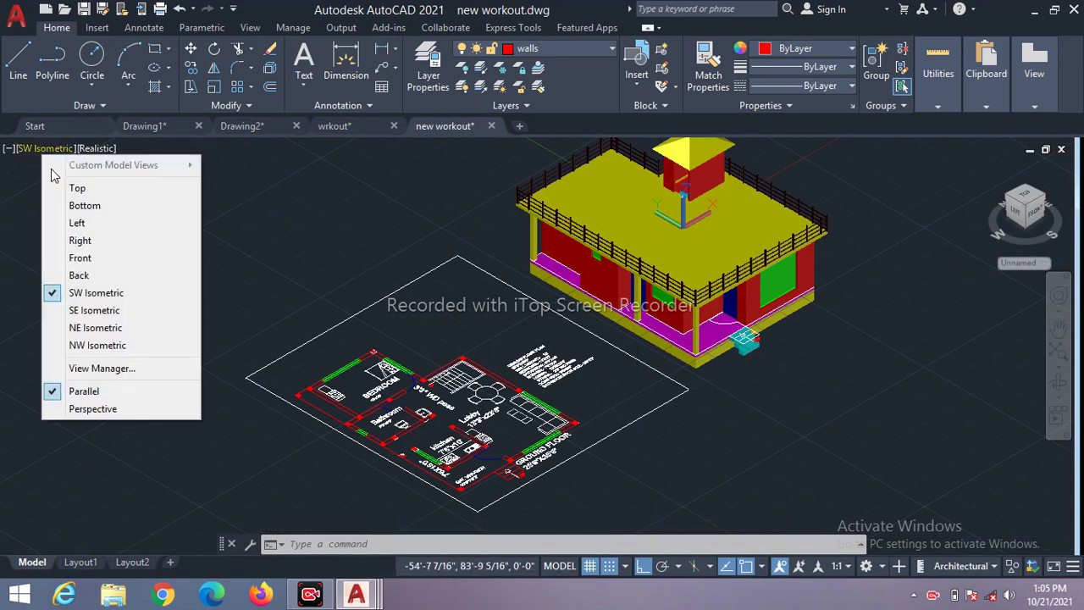
left_click(77, 188)
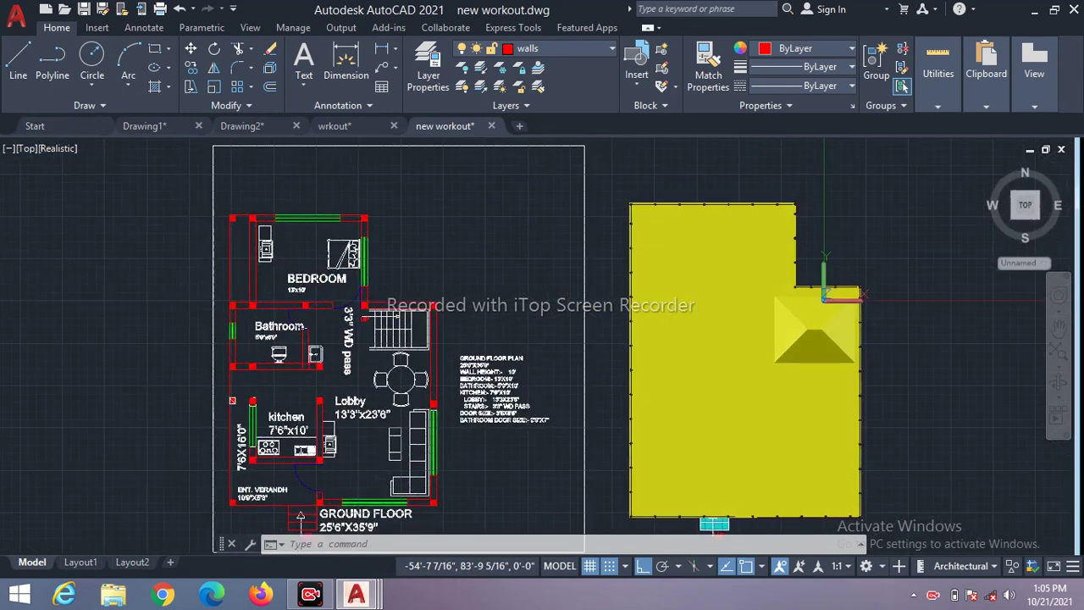
scroll(216, 288, "up", 2)
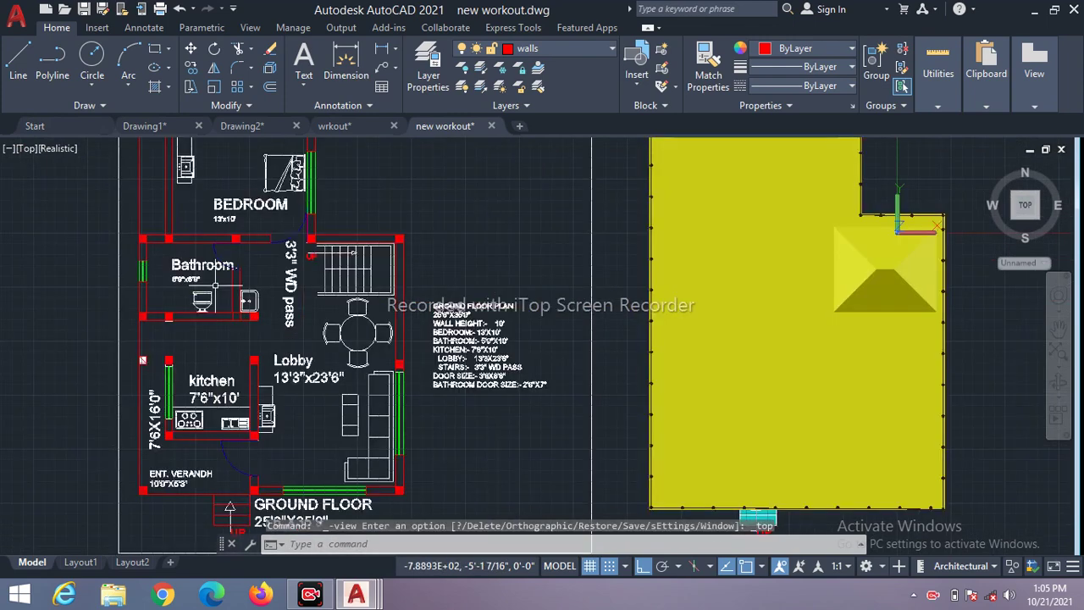
scroll(175, 290, "down", 3)
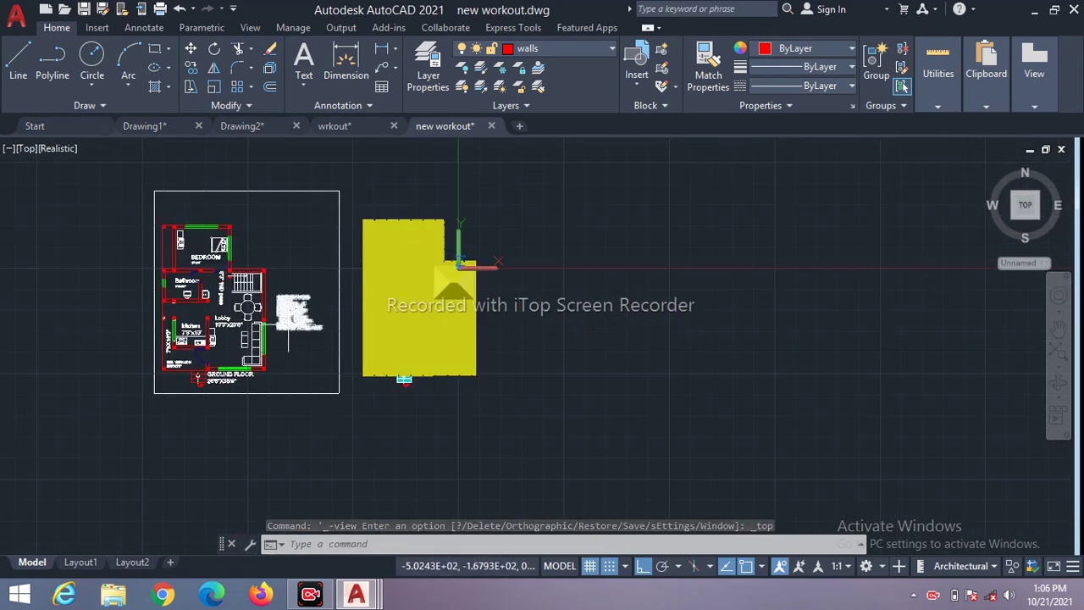